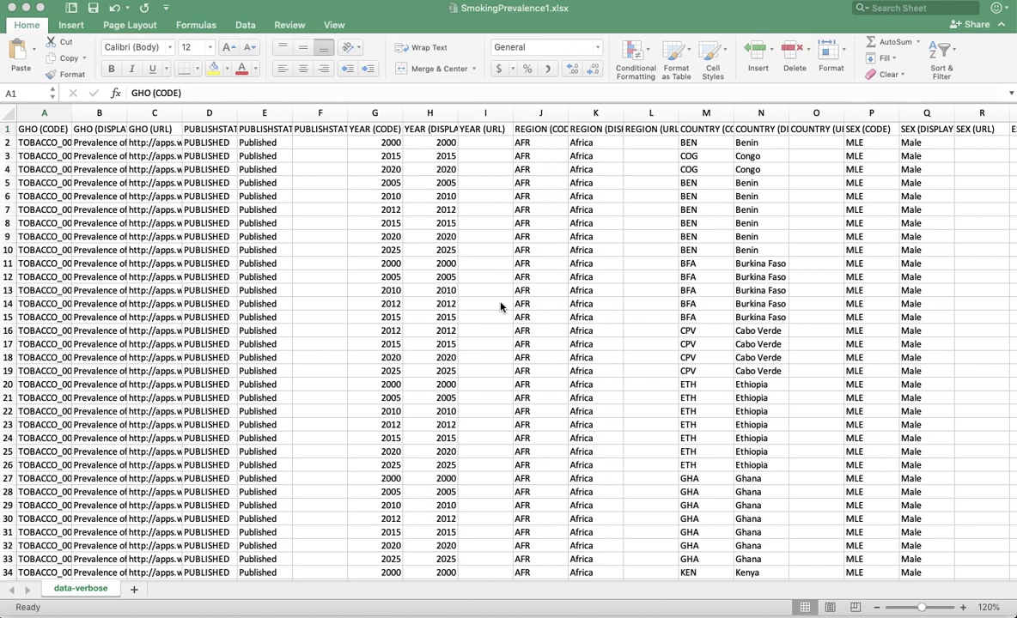
# Scroll across the sheet and check the values in the YEAR (CODE) column
pyautogui.click(362, 302)
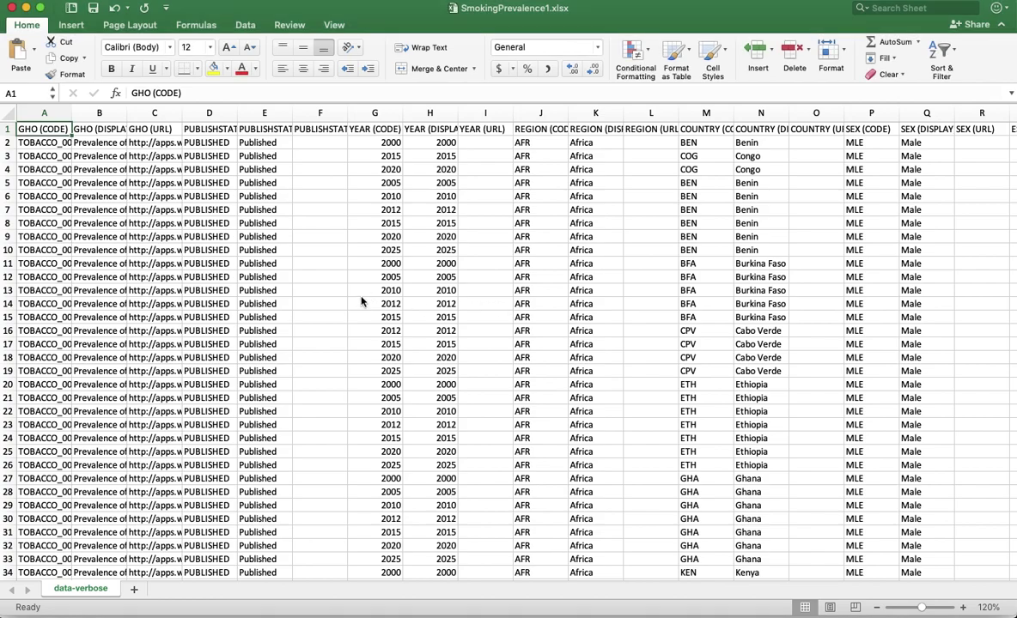
pyautogui.hscroll(5, 361, 302)
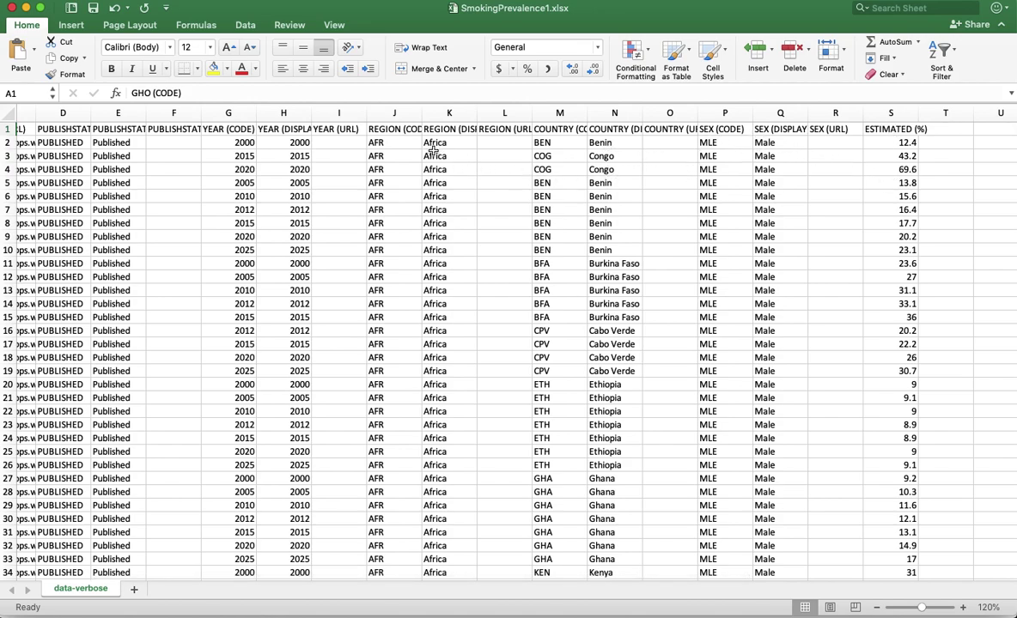
pyautogui.hscroll(-5, 319, 210)
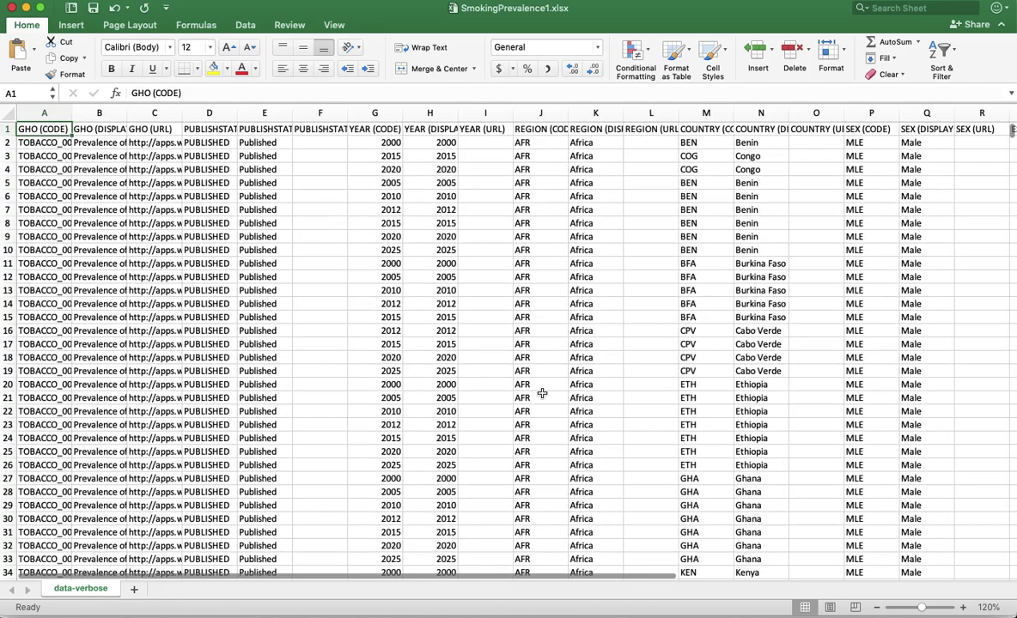
pyautogui.click(394, 451)
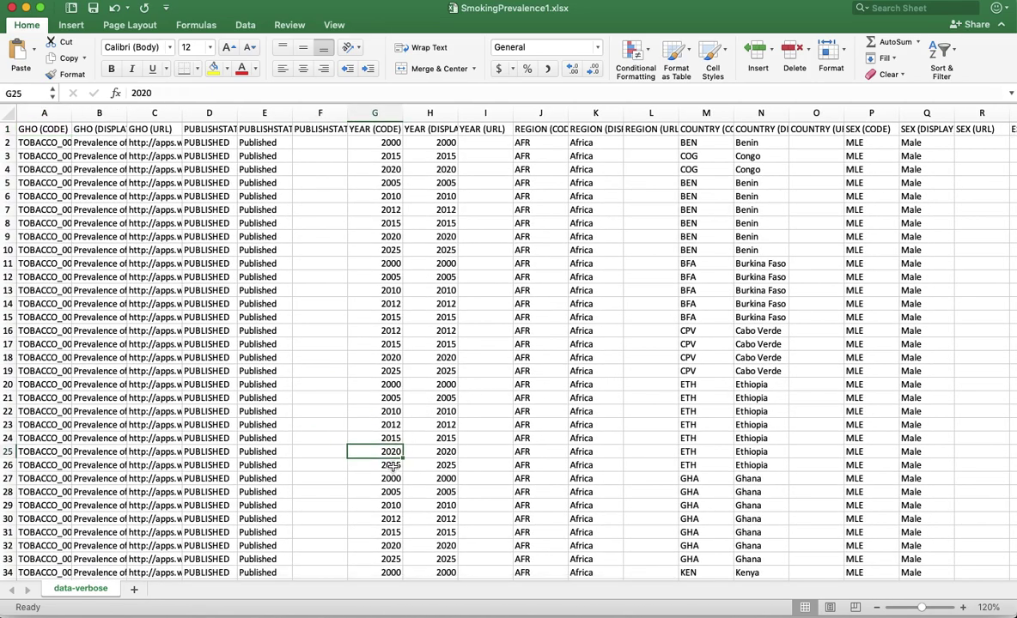
pyautogui.press('Down')
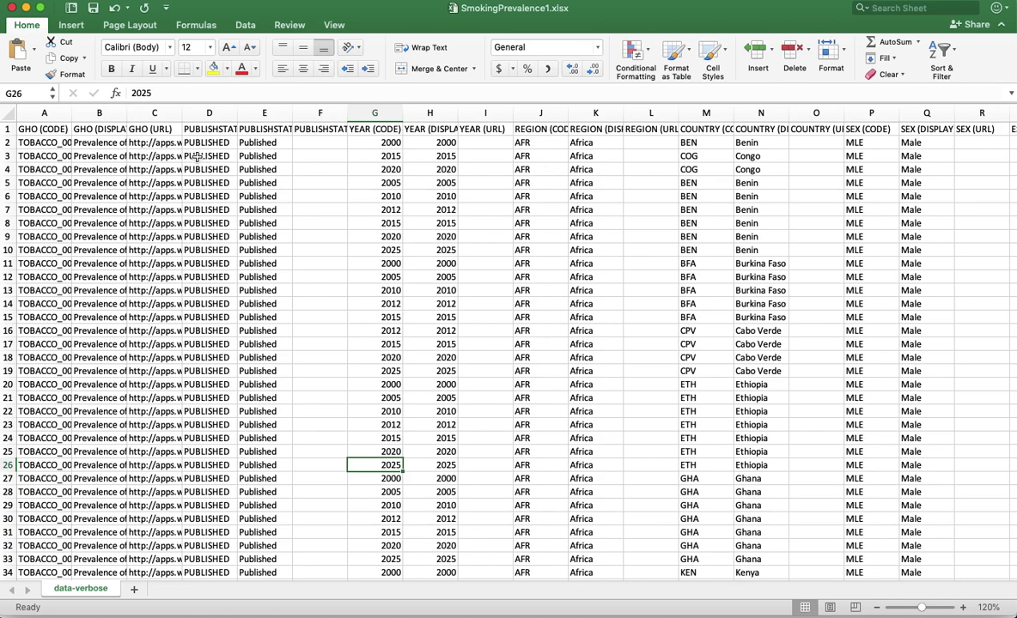
pyautogui.hscroll(3, 773, 245)
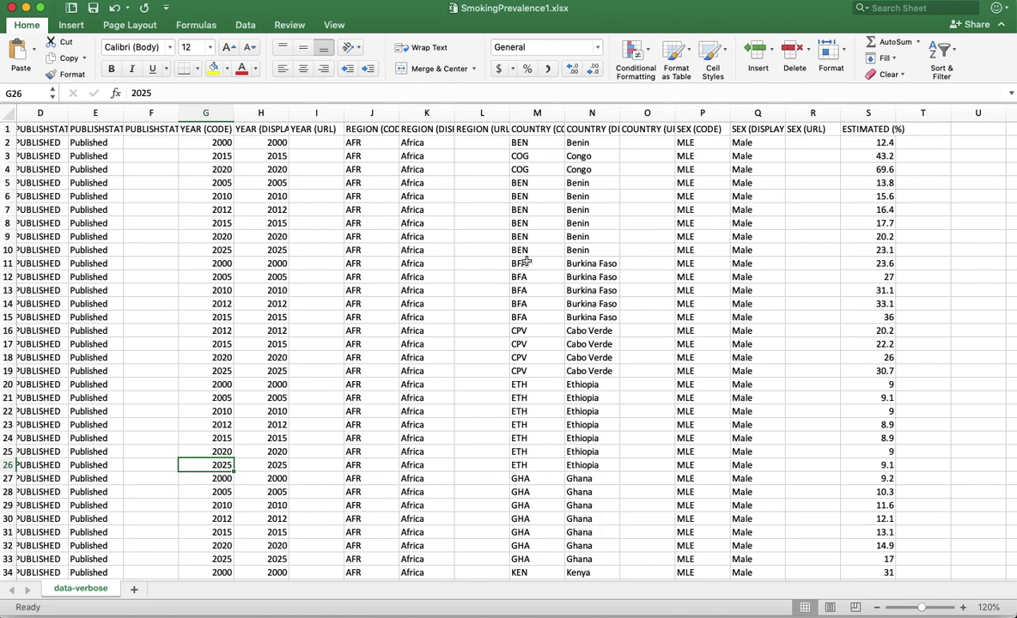
pyautogui.hscroll(-3, 296, 314)
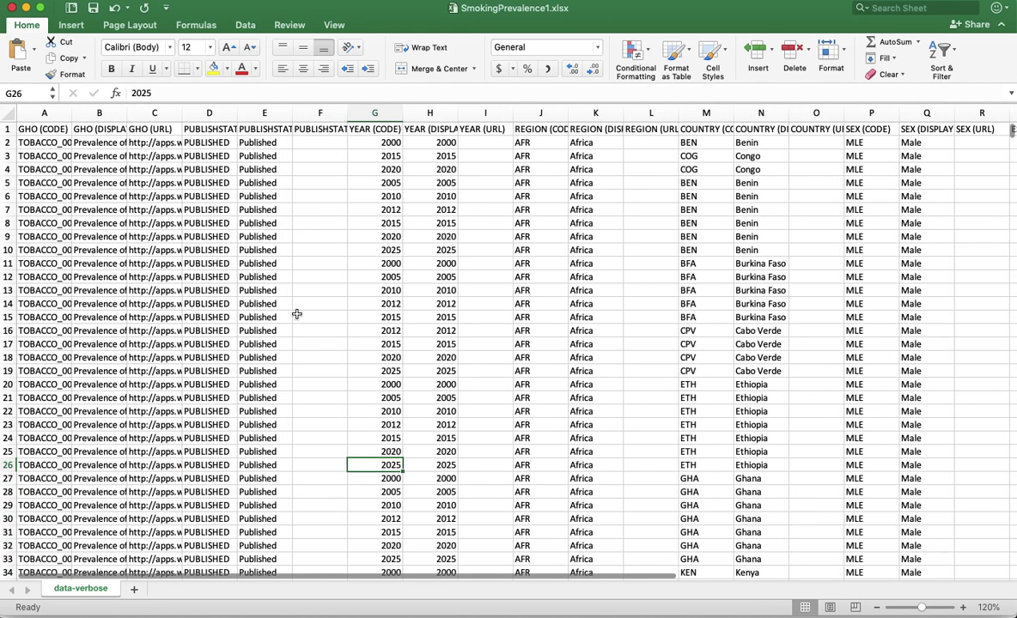
# Inspect the GHO code, display, URL and publishing-status column entries
pyautogui.click(38, 145)
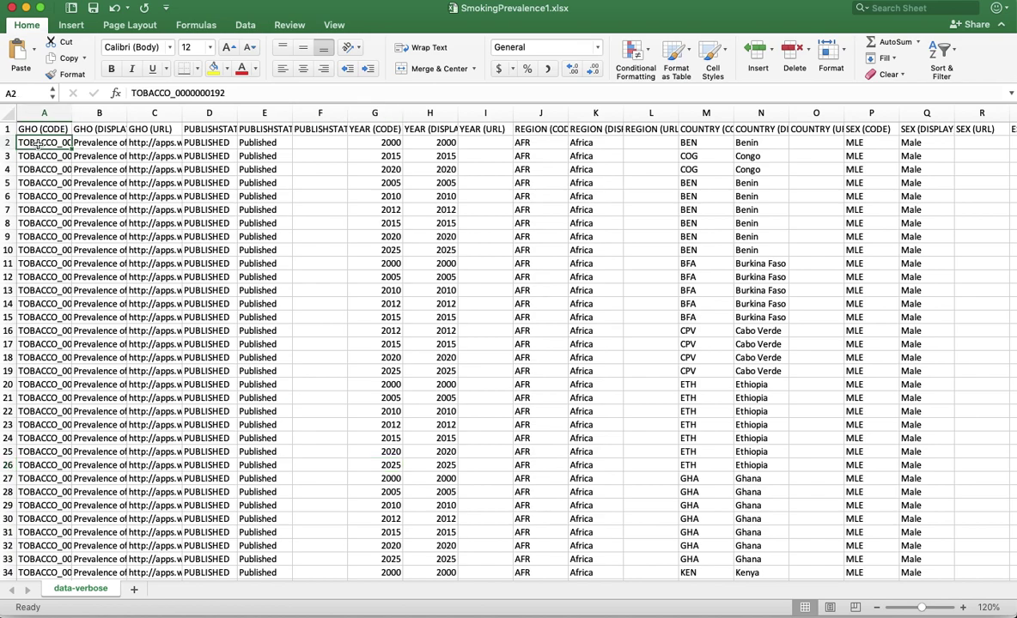
pyautogui.press('Down')
pyautogui.press('Down')
pyautogui.press('Down')
pyautogui.press('Down')
pyautogui.press('Down')
pyautogui.press('Down')
pyautogui.press('Down')
pyautogui.press('Down')
pyautogui.press('Down')
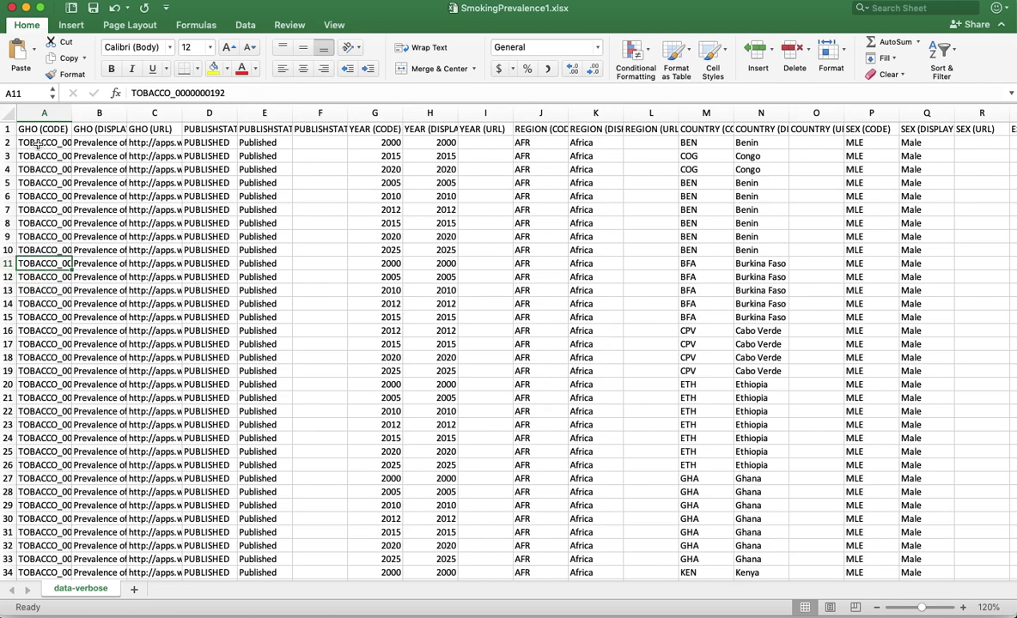
pyautogui.press('Up')
pyautogui.press('Up')
pyautogui.press('Up')
pyautogui.press('Up')
pyautogui.press('Up')
pyautogui.press('Up')
pyautogui.press('Up')
pyautogui.press('Up')
pyautogui.press('Up')
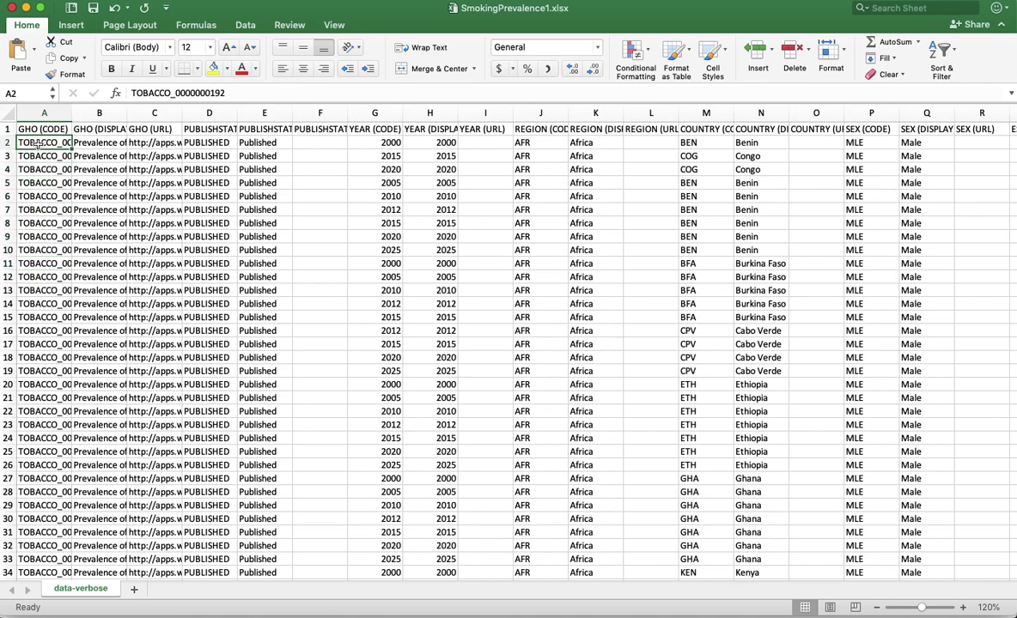
pyautogui.press('Right')
pyautogui.press('Down')
pyautogui.press('Down')
pyautogui.press('Down')
pyautogui.press('Down')
pyautogui.press('Down')
pyautogui.press('Down')
pyautogui.press('Down')
pyautogui.press('Down')
pyautogui.press('Down')
pyautogui.press('Down')
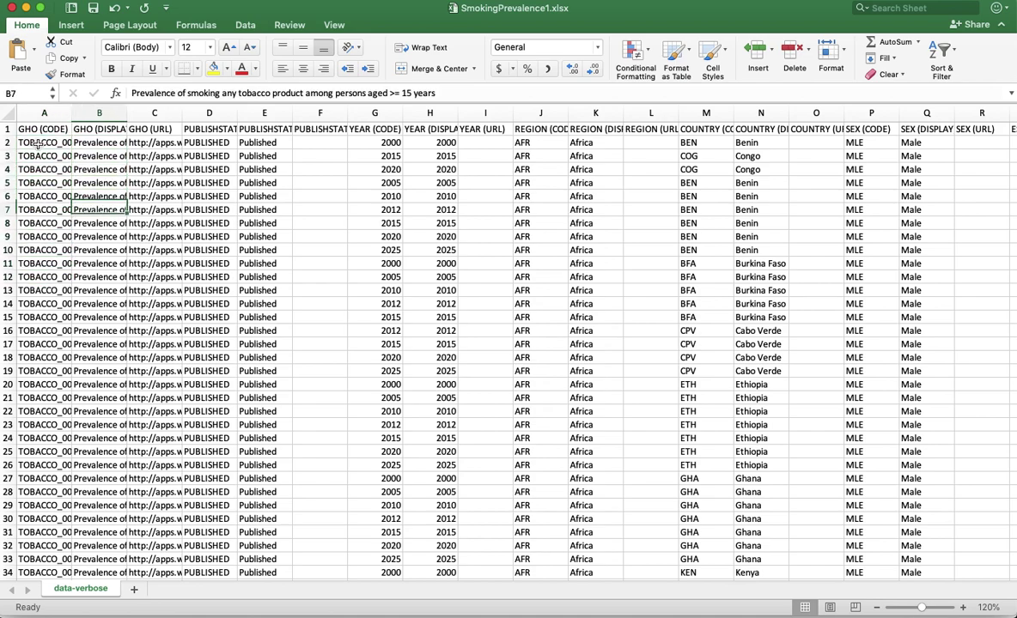
pyautogui.press('Down')
pyautogui.press('Down')
pyautogui.press('Down')
pyautogui.press('Down')
pyautogui.press('Down')
pyautogui.press('Down')
pyautogui.press('Down')
pyautogui.press('Down')
pyautogui.press('Down')
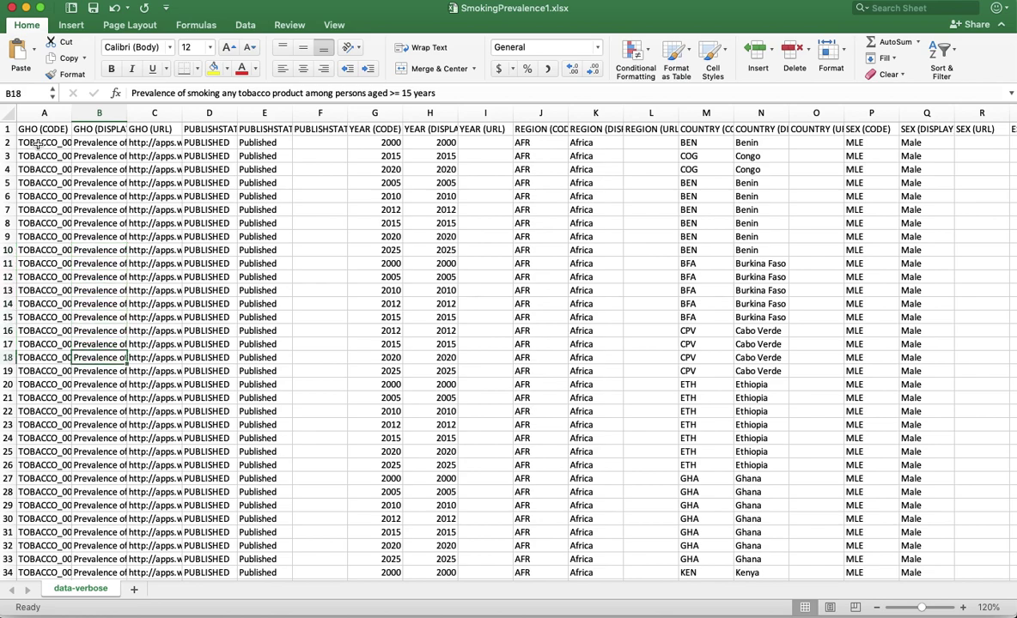
pyautogui.press('Right')
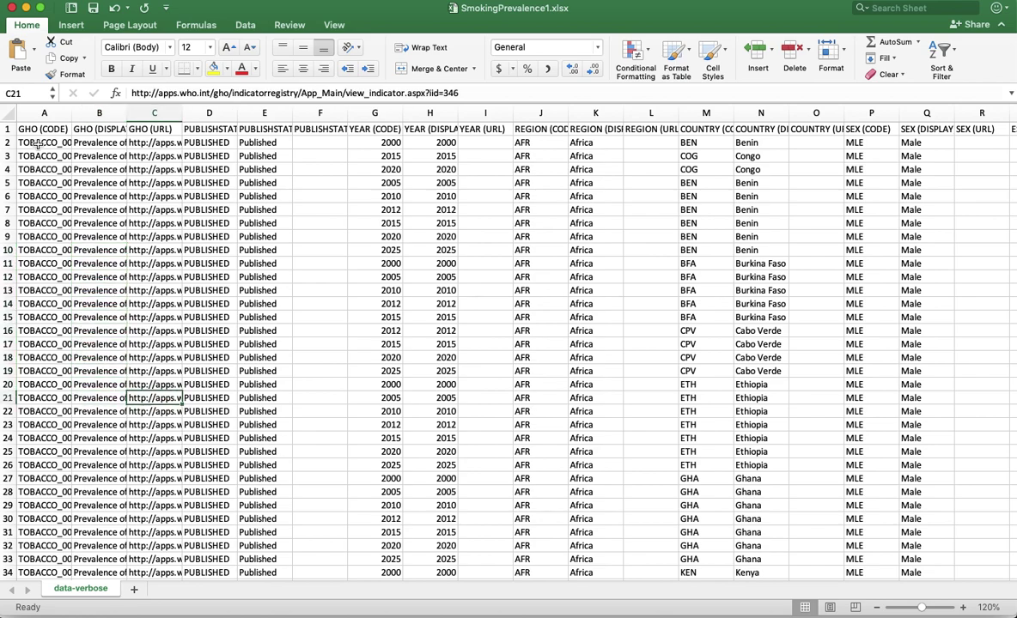
pyautogui.press('Up')
pyautogui.press('Up')
pyautogui.press('Up')
pyautogui.press('Up')
pyautogui.press('Up')
pyautogui.press('Up')
pyautogui.press('Up')
pyautogui.press('Up')
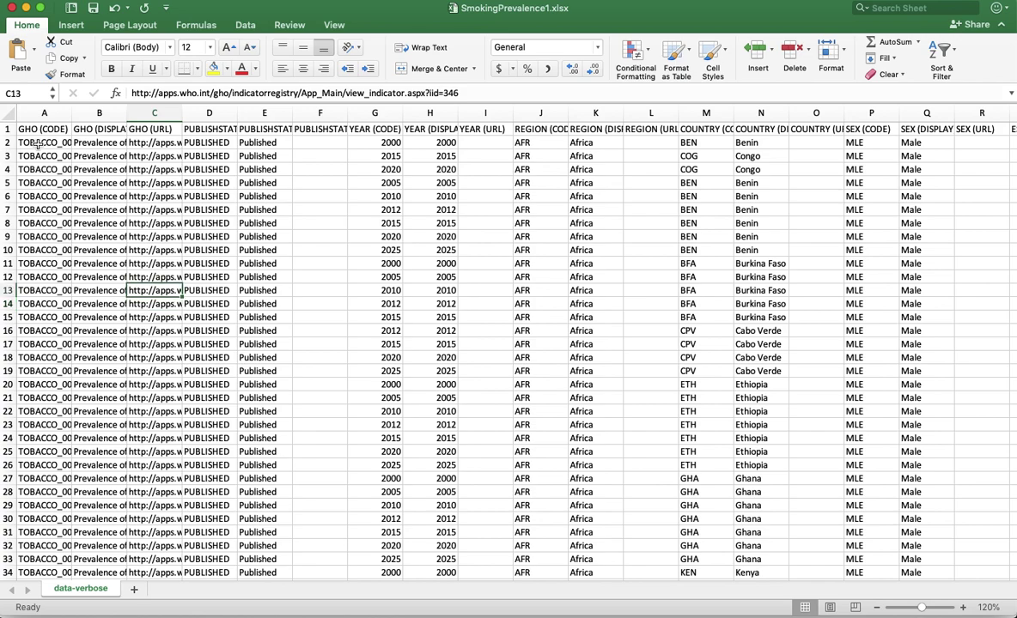
pyautogui.press('Right')
pyautogui.press('Right')
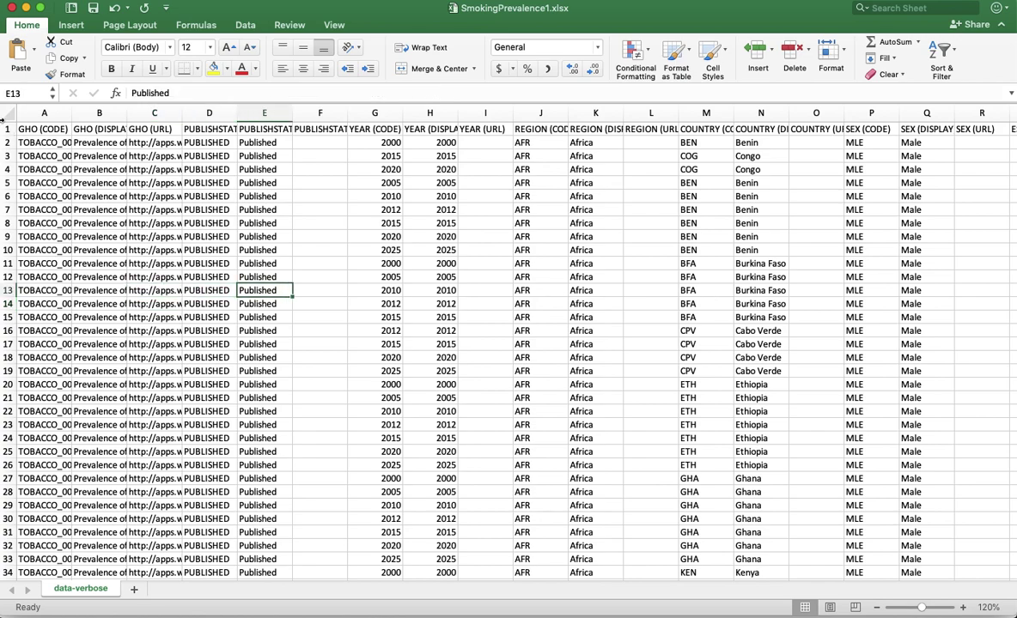
# Delete columns A–F so the table starts with YEAR (CODE)
pyautogui.moveTo(41, 112); pyautogui.dragTo(313, 110)
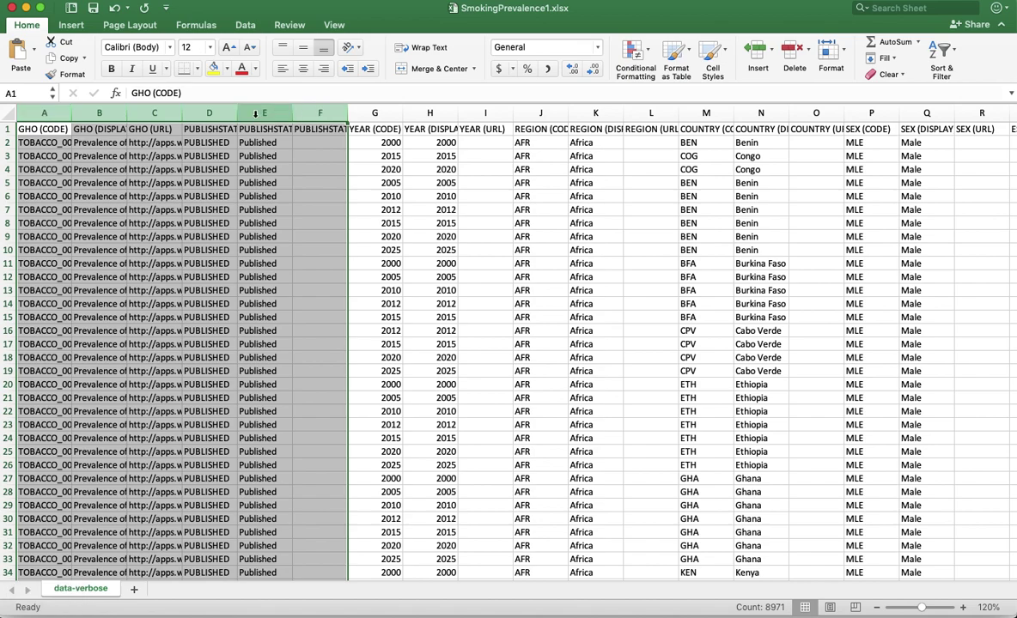
pyautogui.rightClick(255, 114)
pyautogui.click(279, 198)
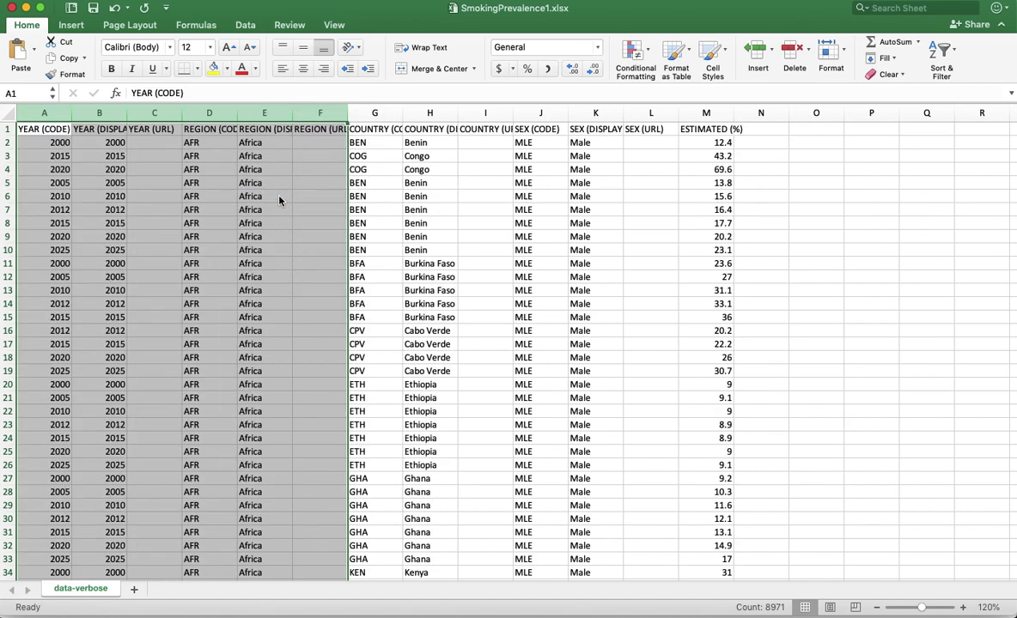
pyautogui.click(76, 172)
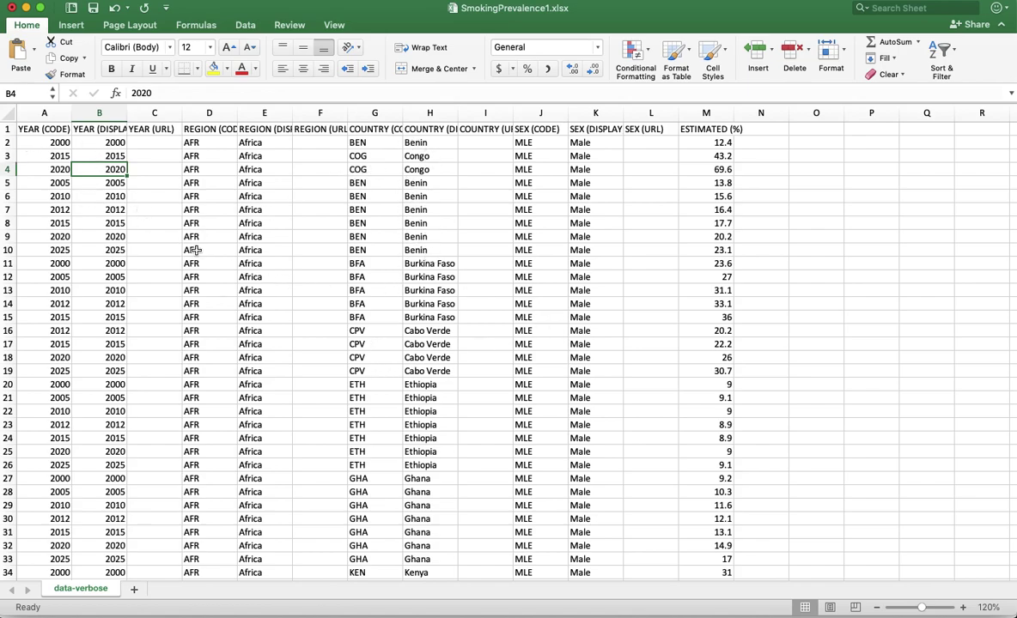
# Add filter dropdowns to every header of the data table via Sort & Filter
pyautogui.click(195, 250)
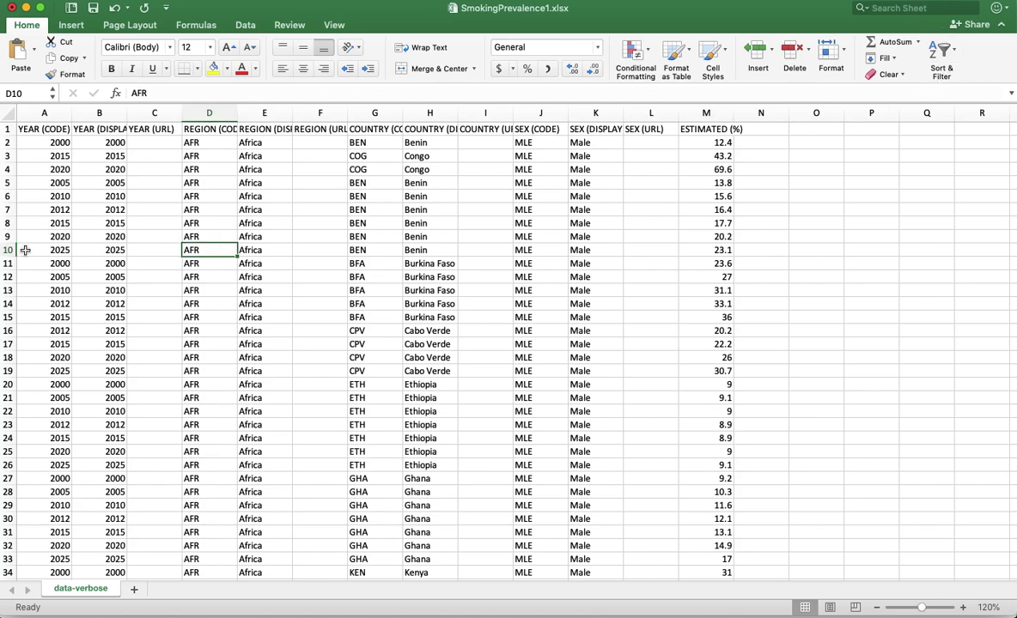
pyautogui.click(941, 53)
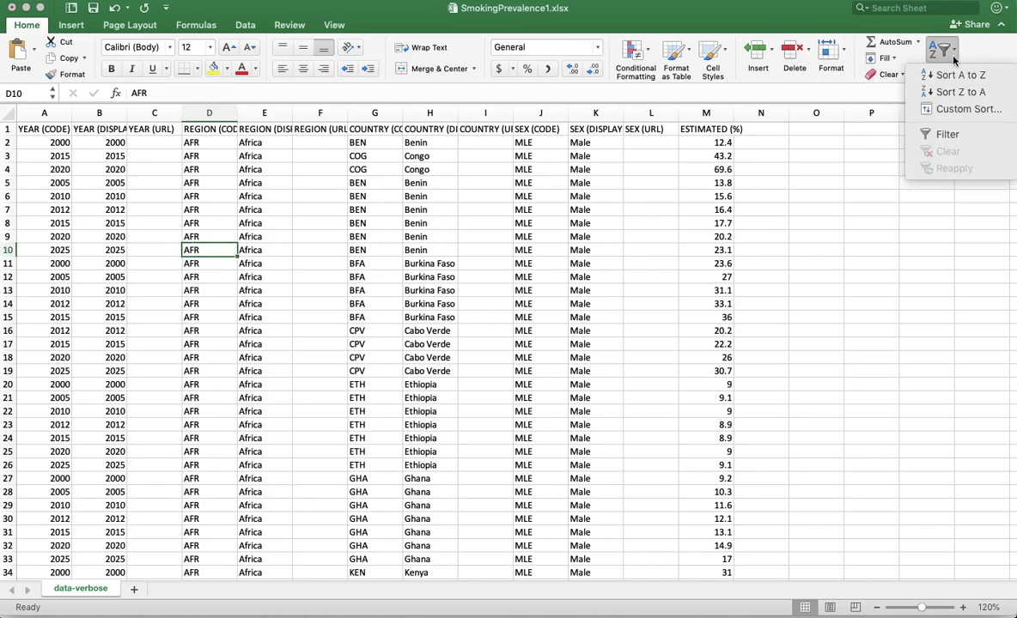
pyautogui.click(943, 135)
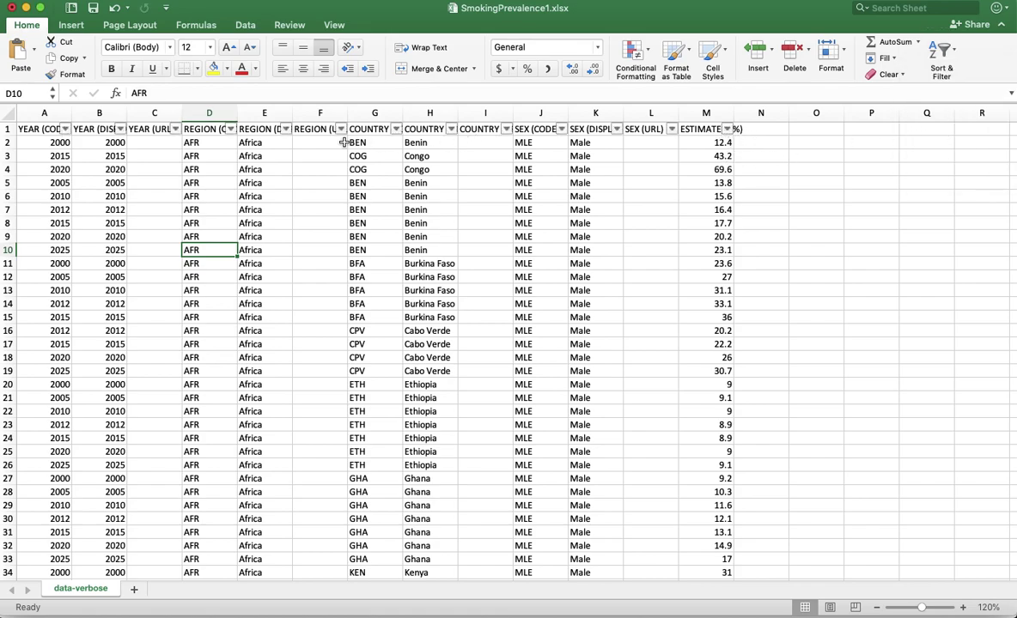
pyautogui.click(65, 129)
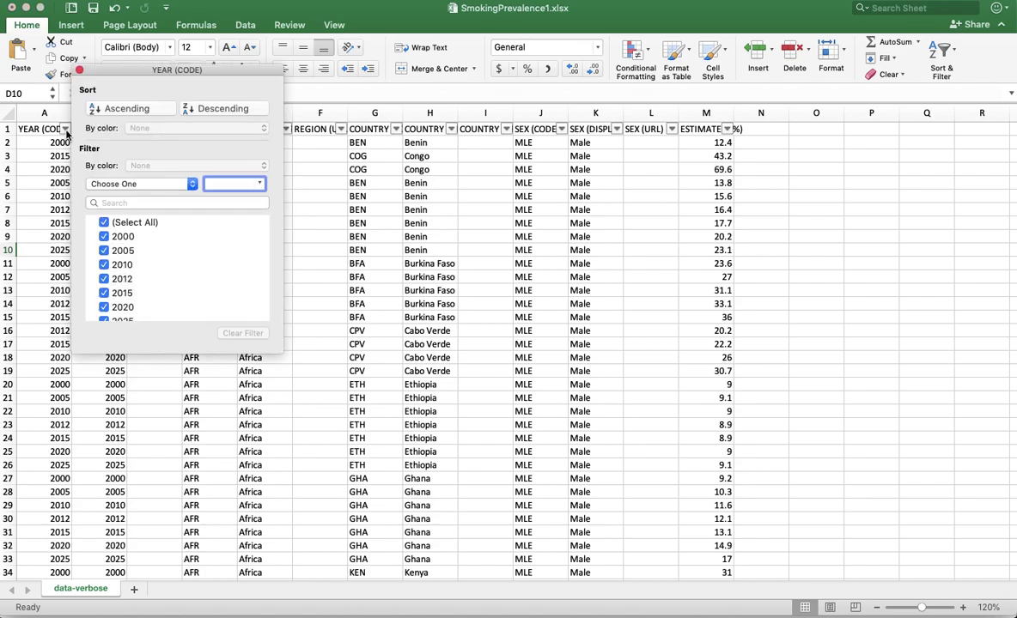
pyautogui.click(108, 110)
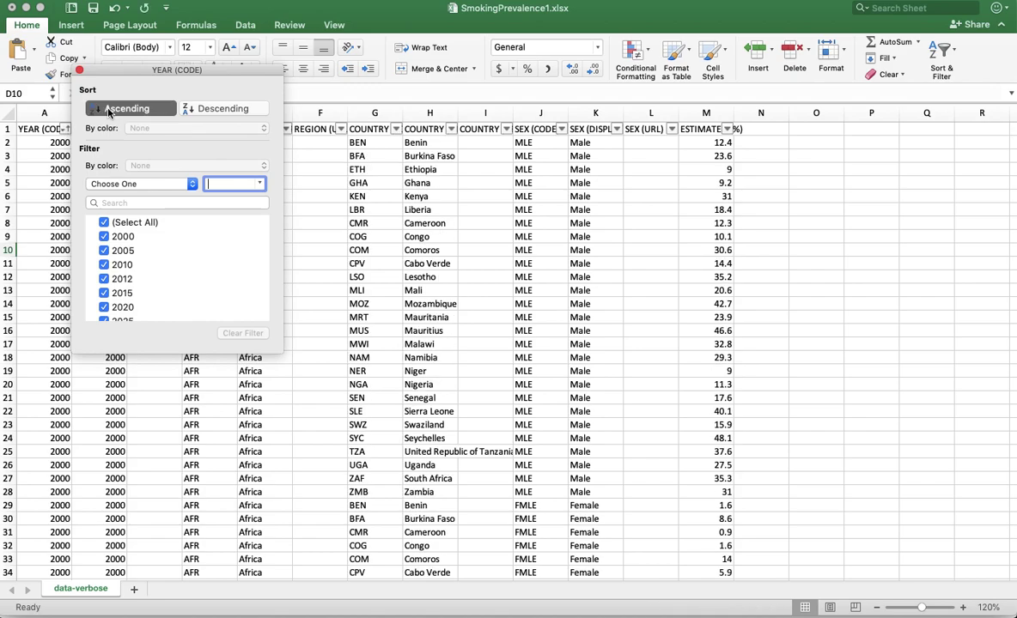
pyautogui.click(79, 71)
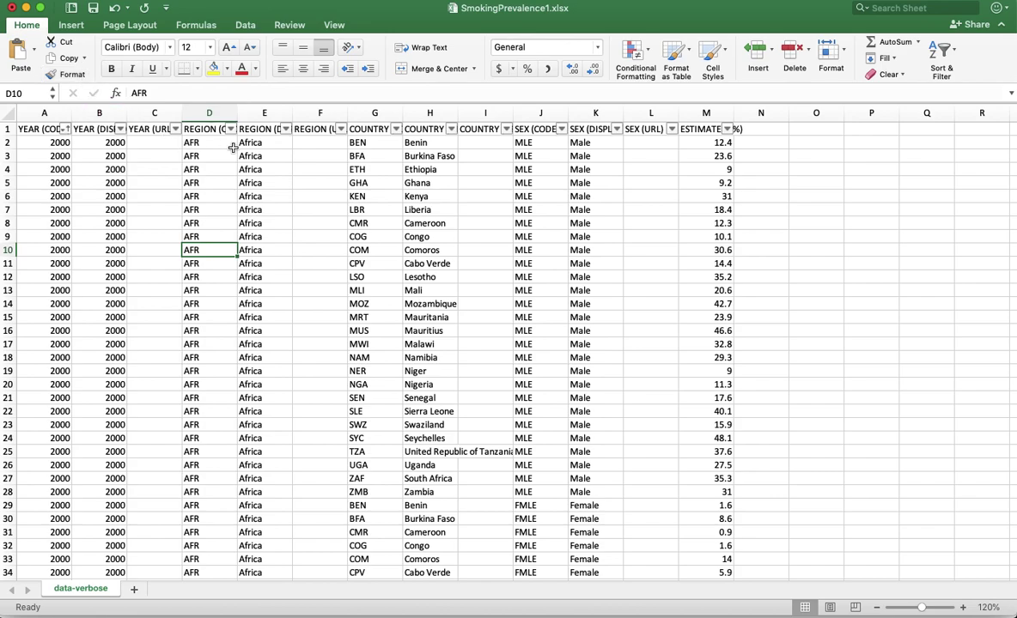
pyautogui.click(286, 129)
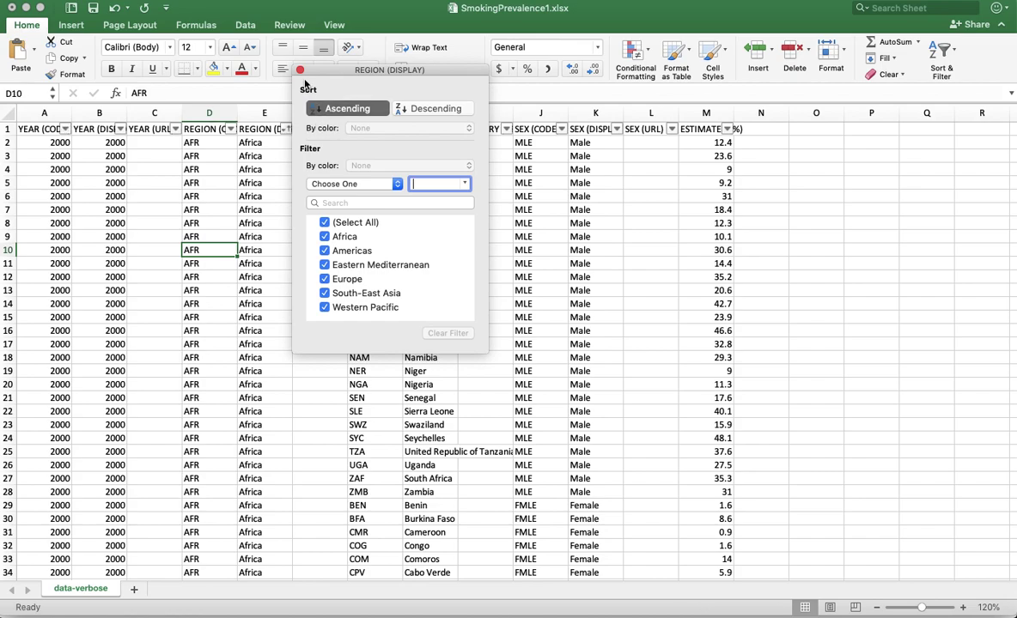
pyautogui.click(301, 72)
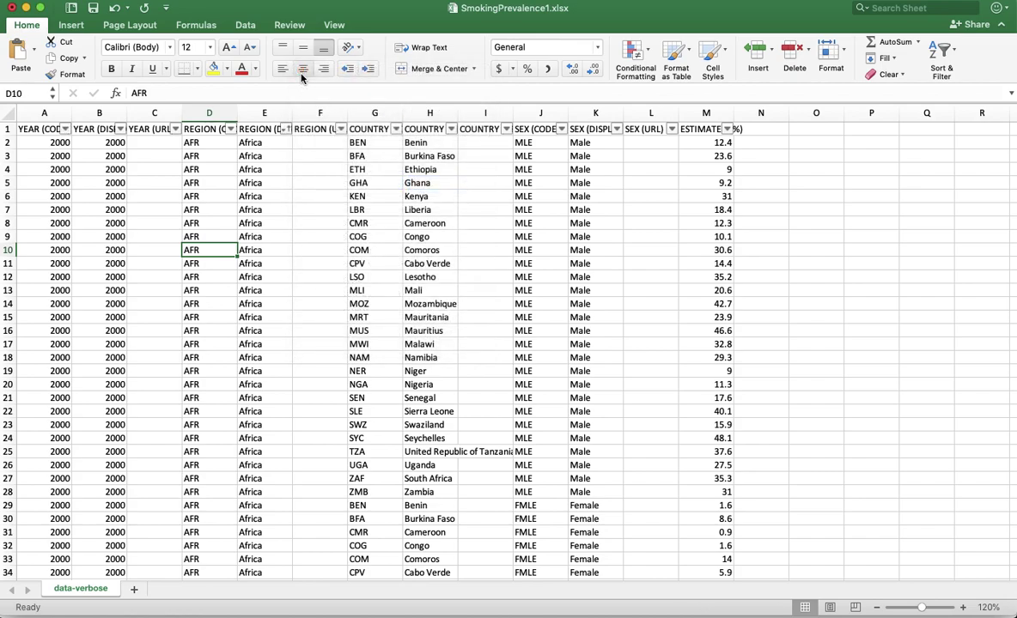
# Filter YEAR (CODE) to 2005 only, showing 257 of 1793 records
pyautogui.click(65, 129)
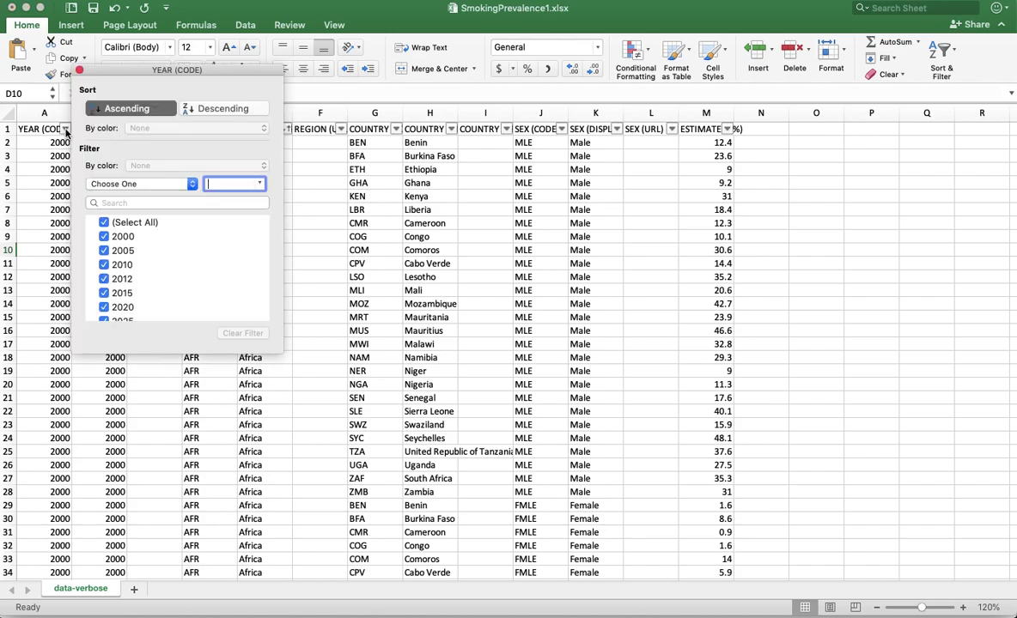
pyautogui.click(104, 223)
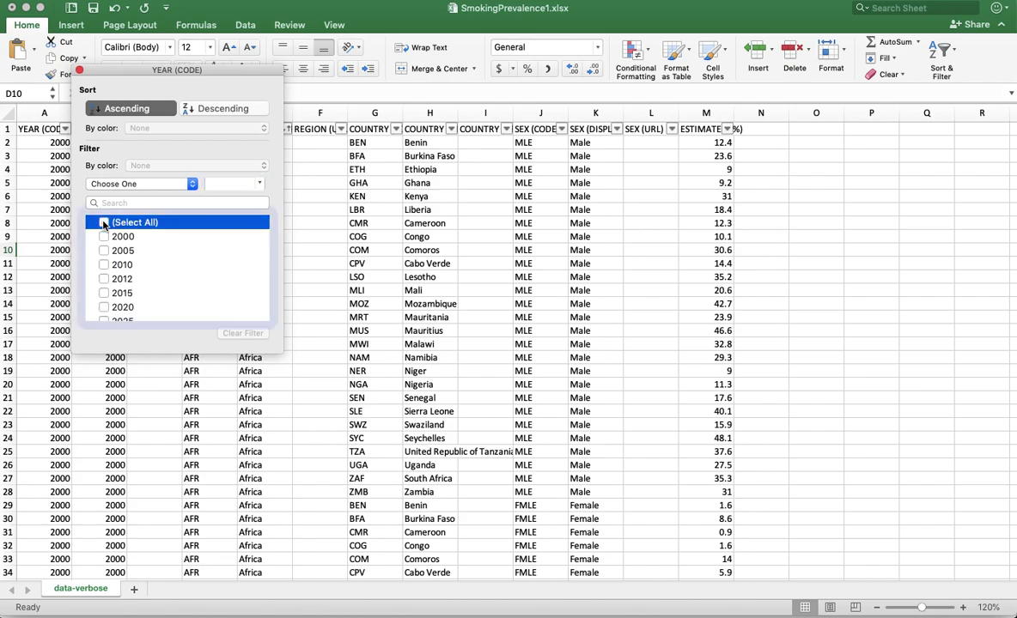
pyautogui.click(103, 251)
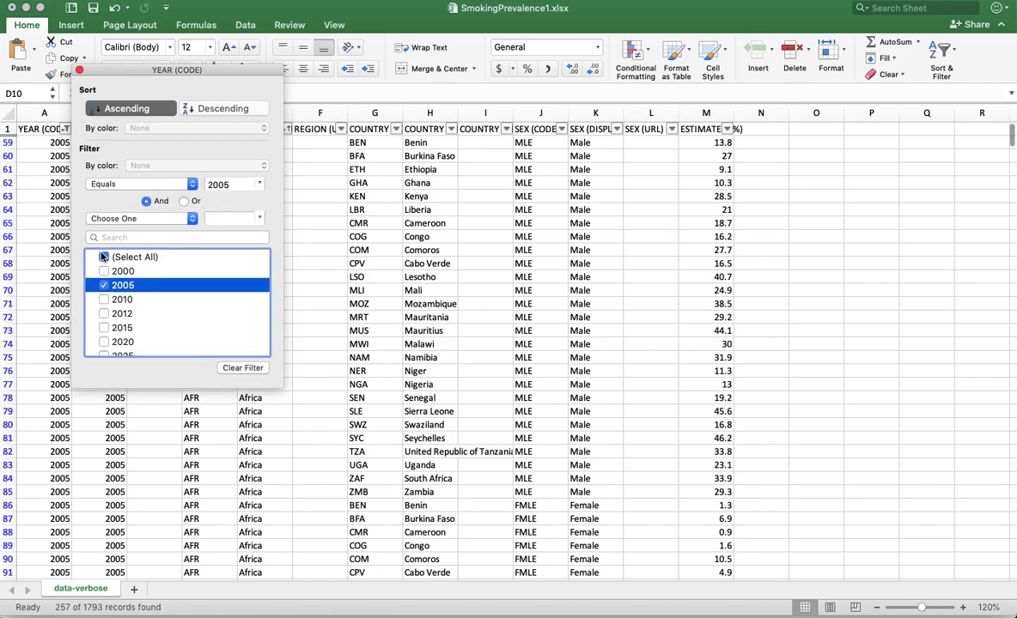
pyautogui.click(80, 71)
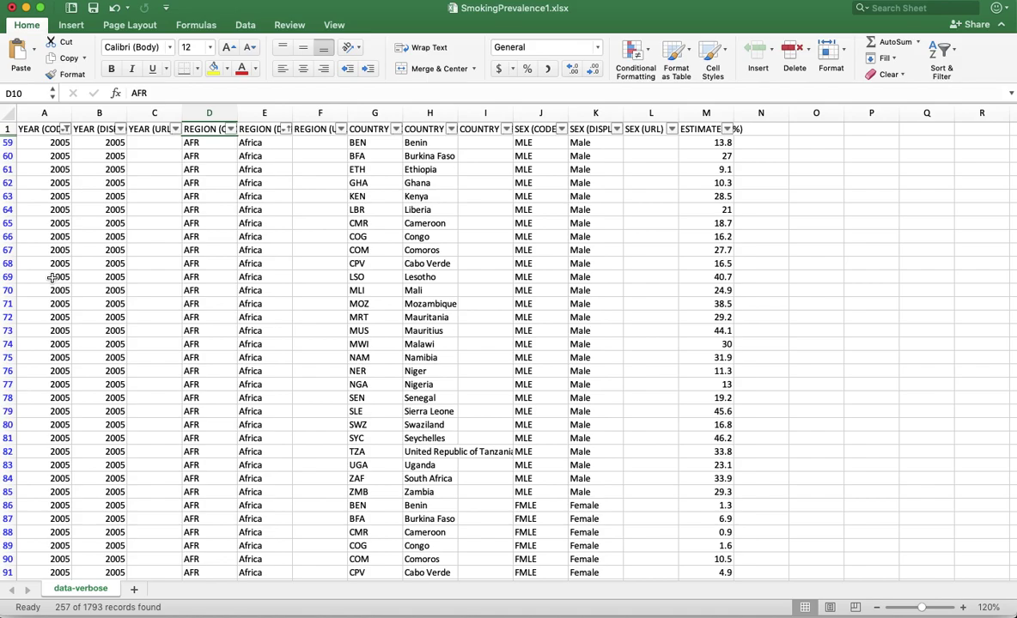
pyautogui.scroll(-5, 50, 273)
pyautogui.scroll(-10, 50, 279)
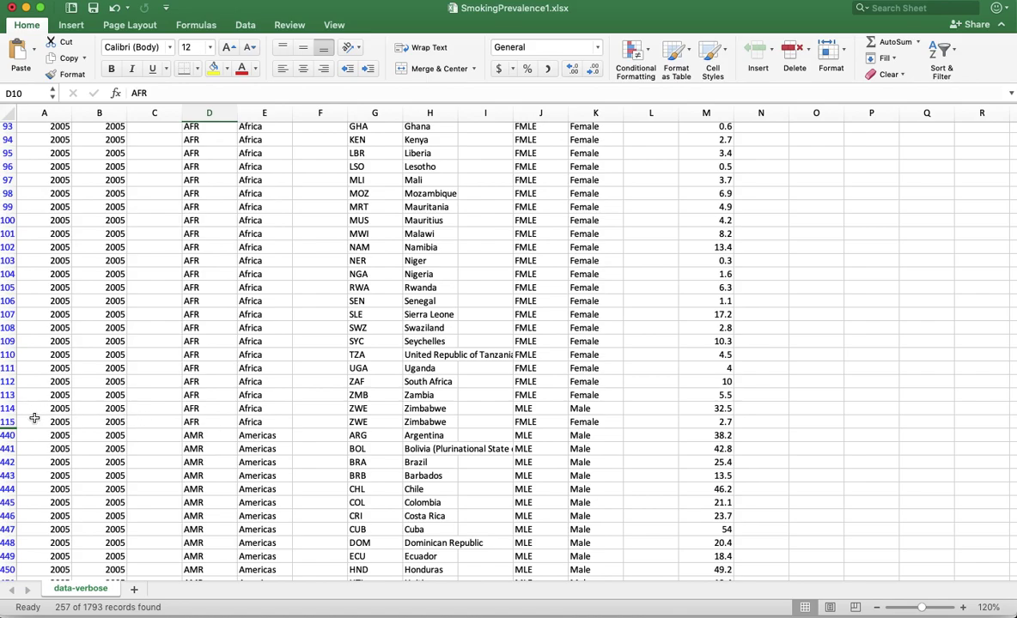
pyautogui.scroll(-5, 121, 429)
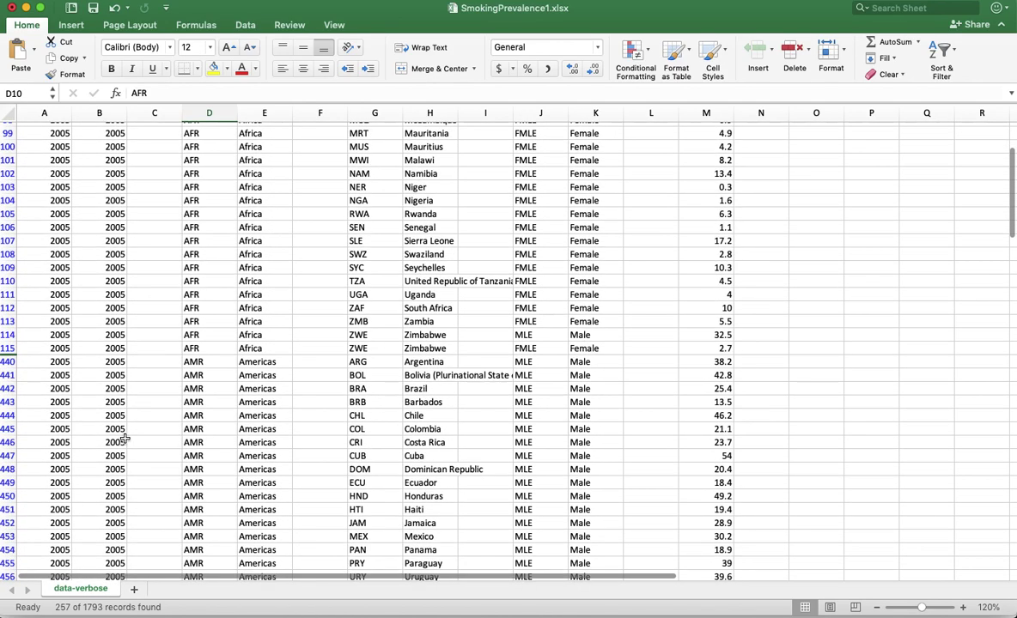
pyautogui.scroll(-10, 124, 440)
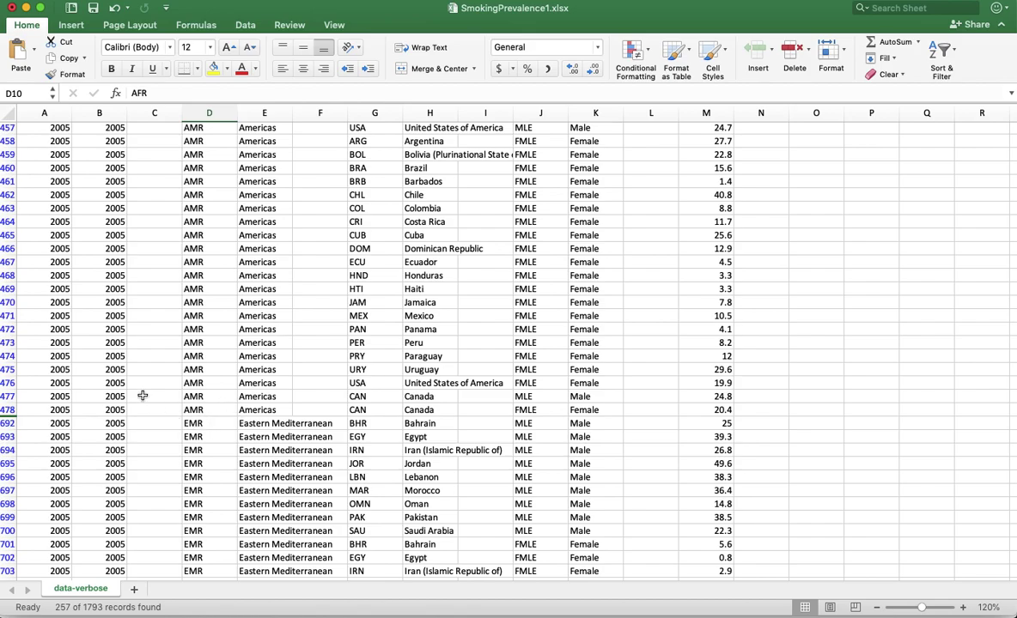
pyautogui.scroll(20, 142, 395)
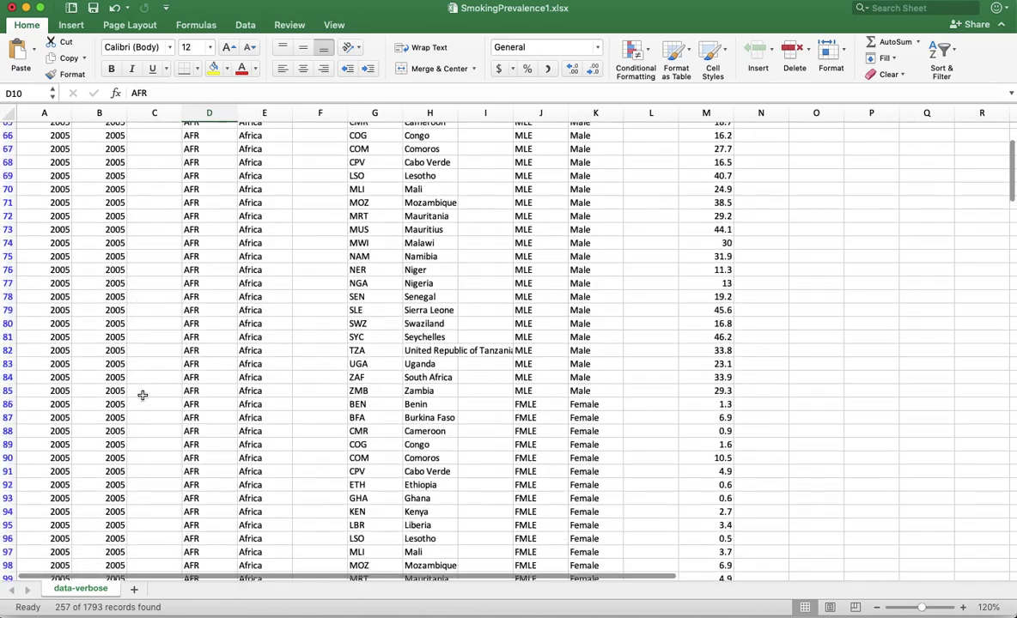
pyautogui.scroll(3, 143, 395)
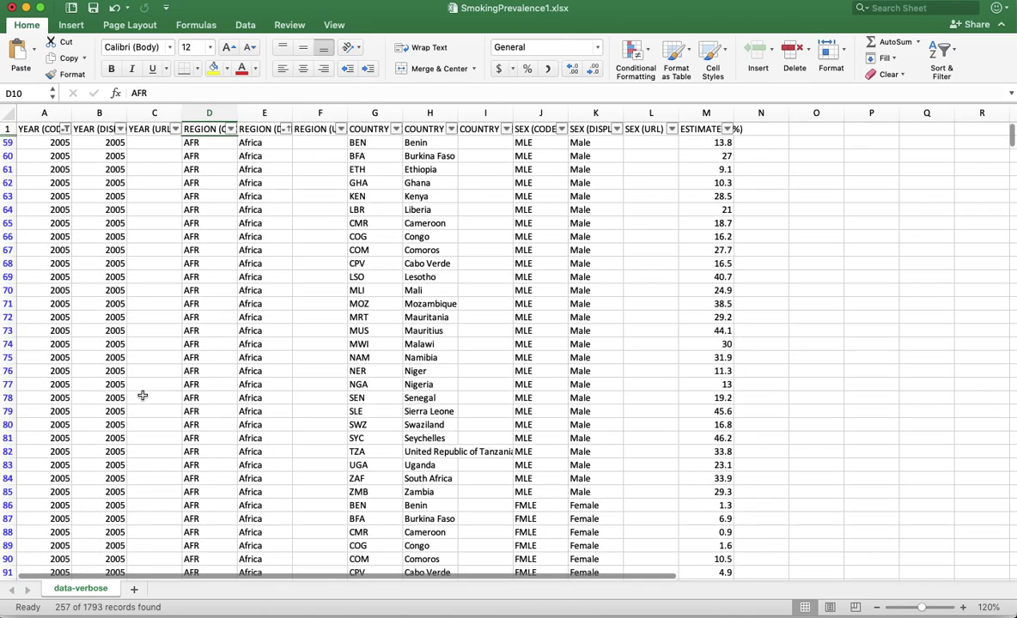
pyautogui.scroll(-10, 142, 395)
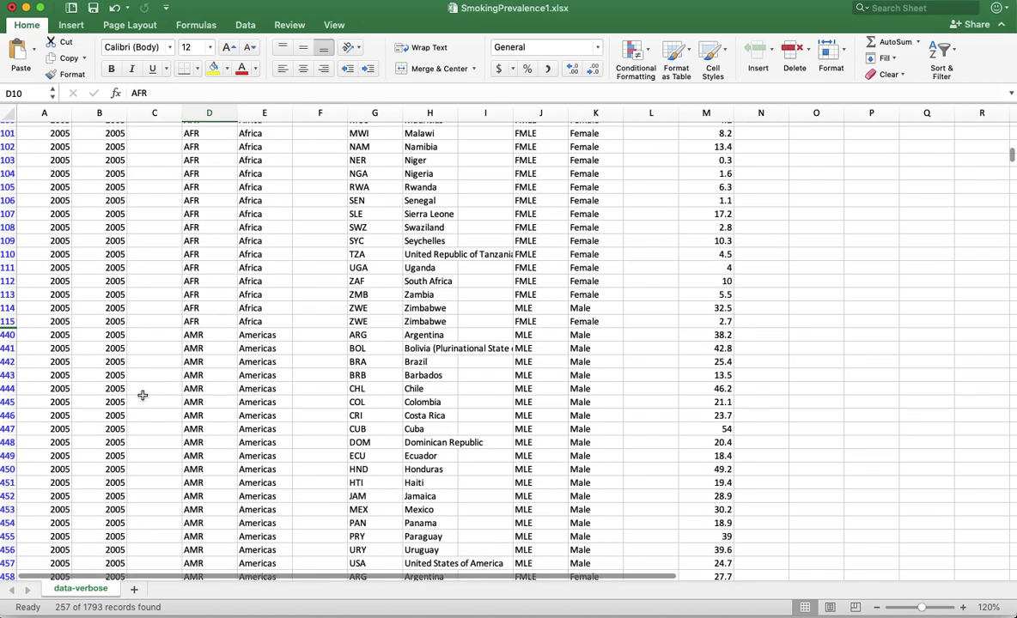
pyautogui.scroll(10, 143, 395)
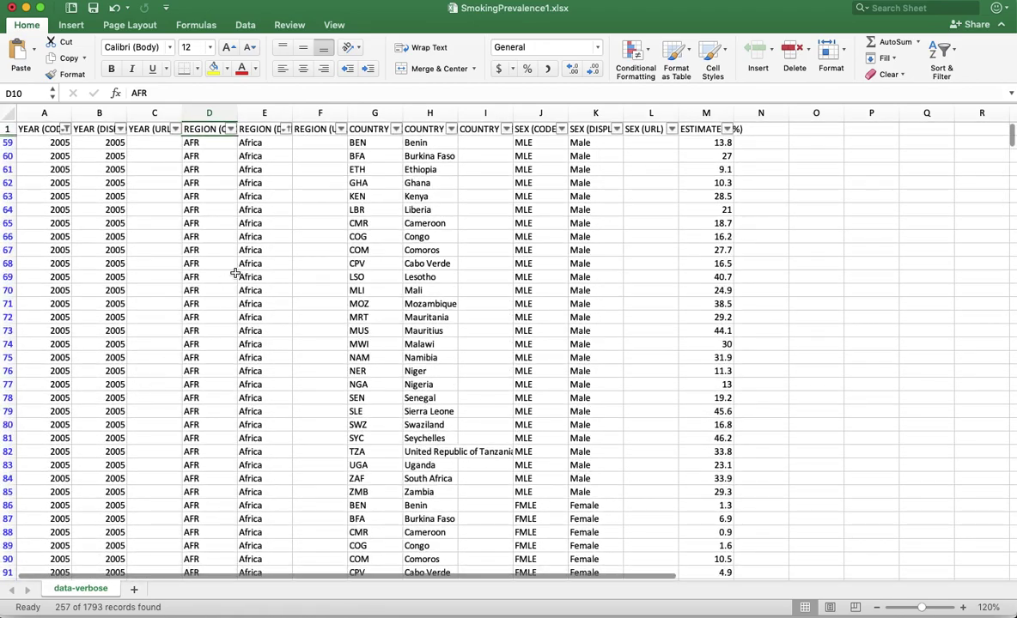
# Filter REGION (DISPLAY) to Western Pacific only, leaving 36 records
pyautogui.click(287, 129)
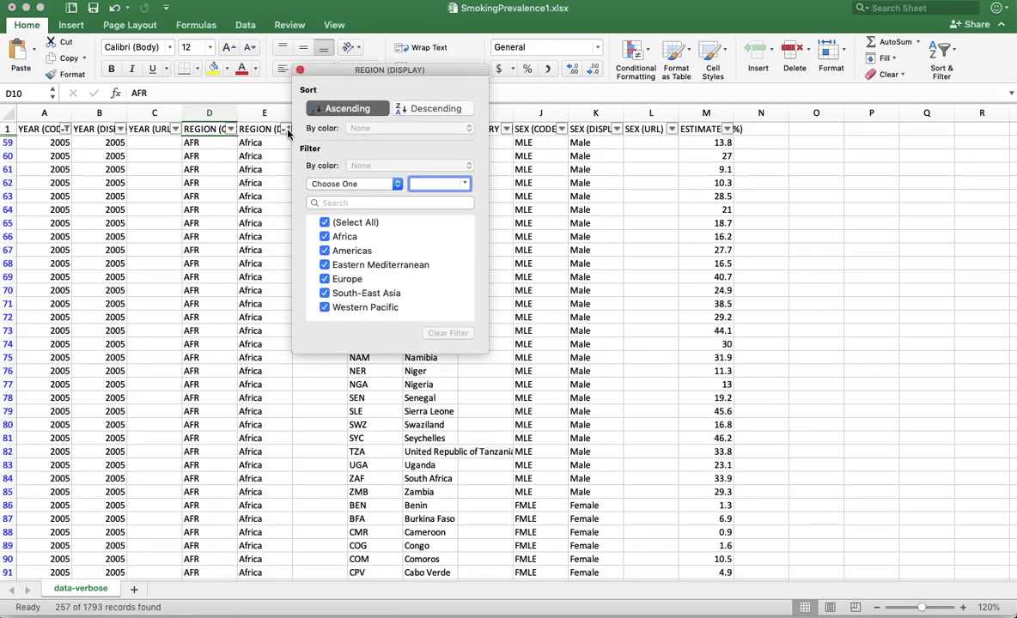
pyautogui.click(325, 223)
pyautogui.click(325, 307)
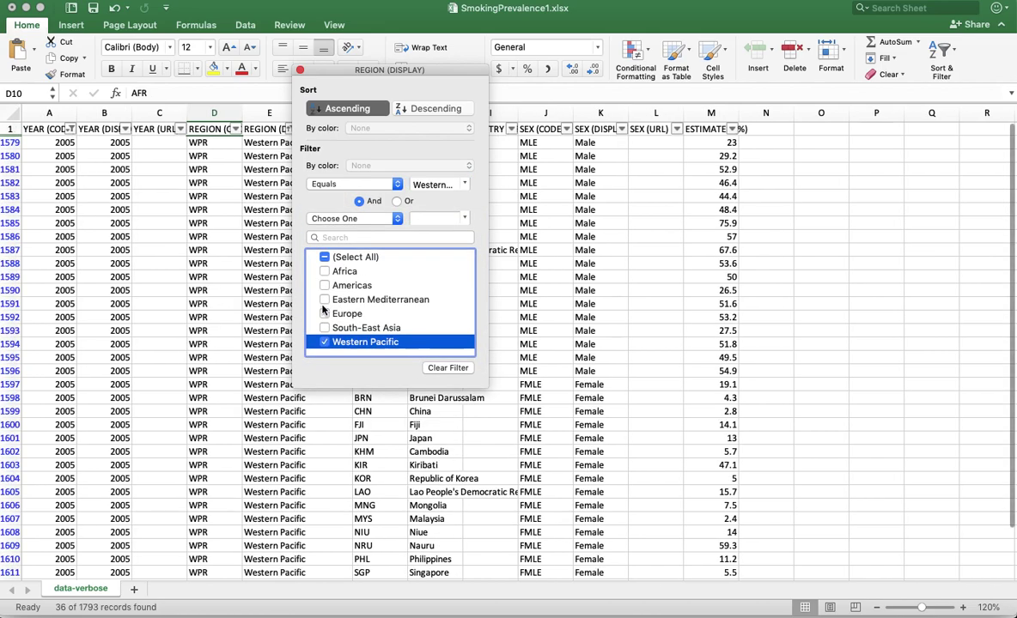
pyautogui.click(299, 70)
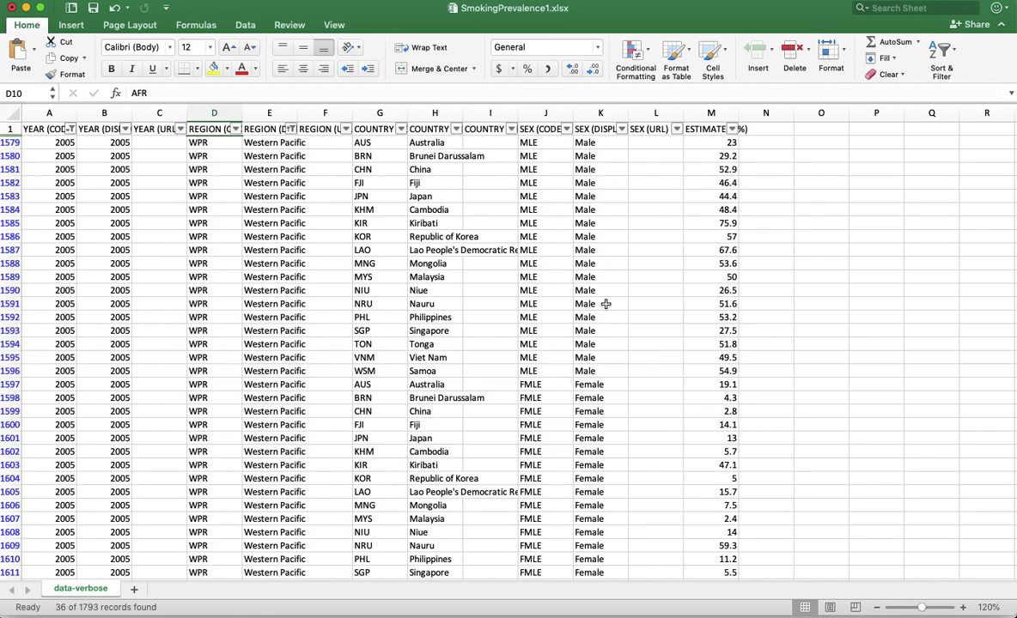
pyautogui.scroll(-3, 600, 376)
pyautogui.scroll(3, 592, 284)
# Filter SEX (DISPLAY) to Male only, leaving 18 records
pyautogui.click(621, 130)
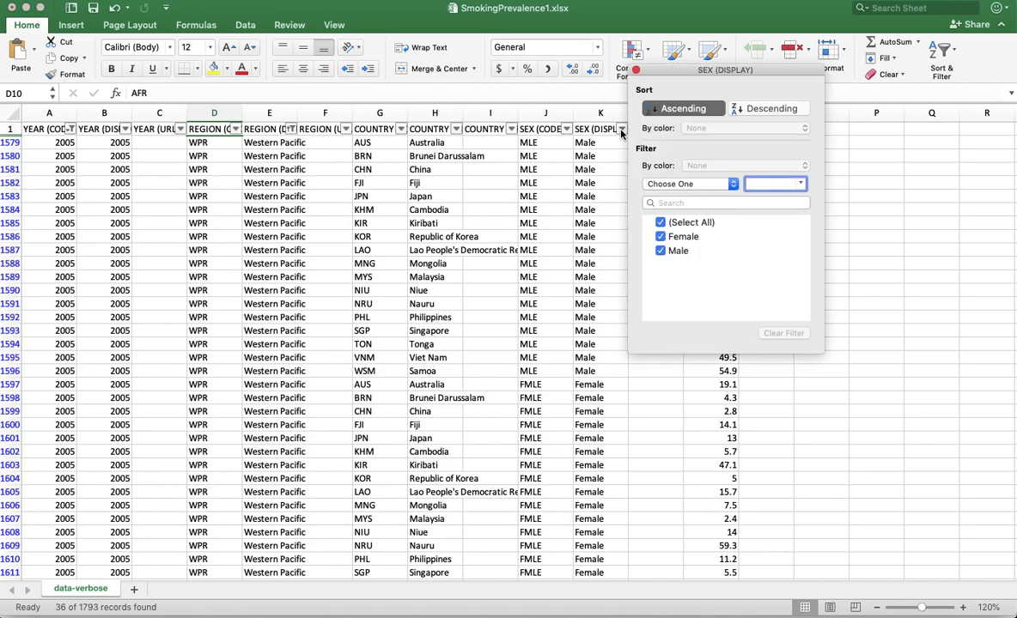
pyautogui.click(660, 238)
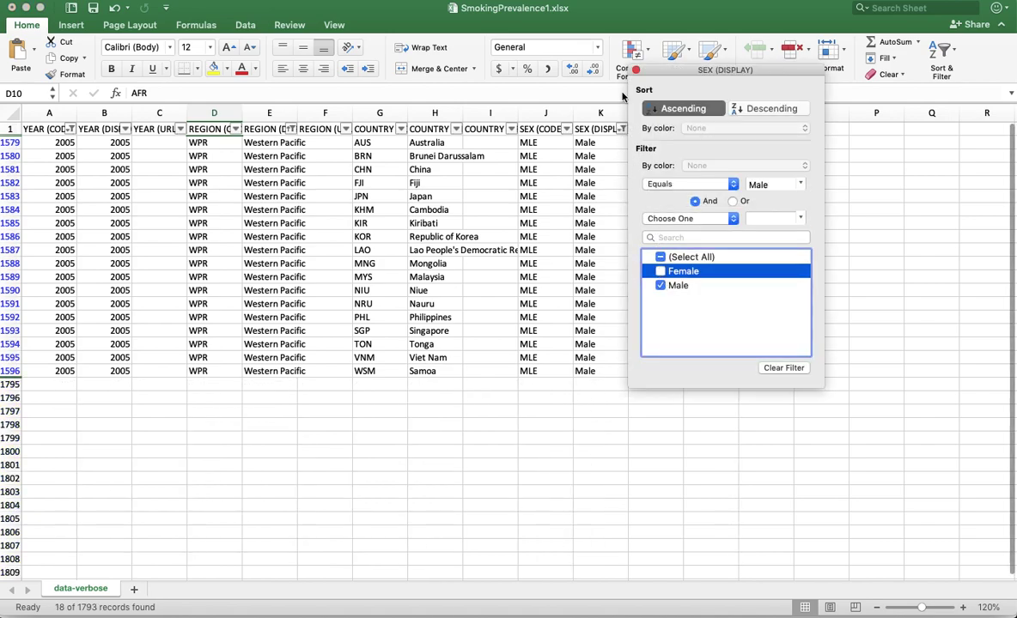
pyautogui.click(636, 70)
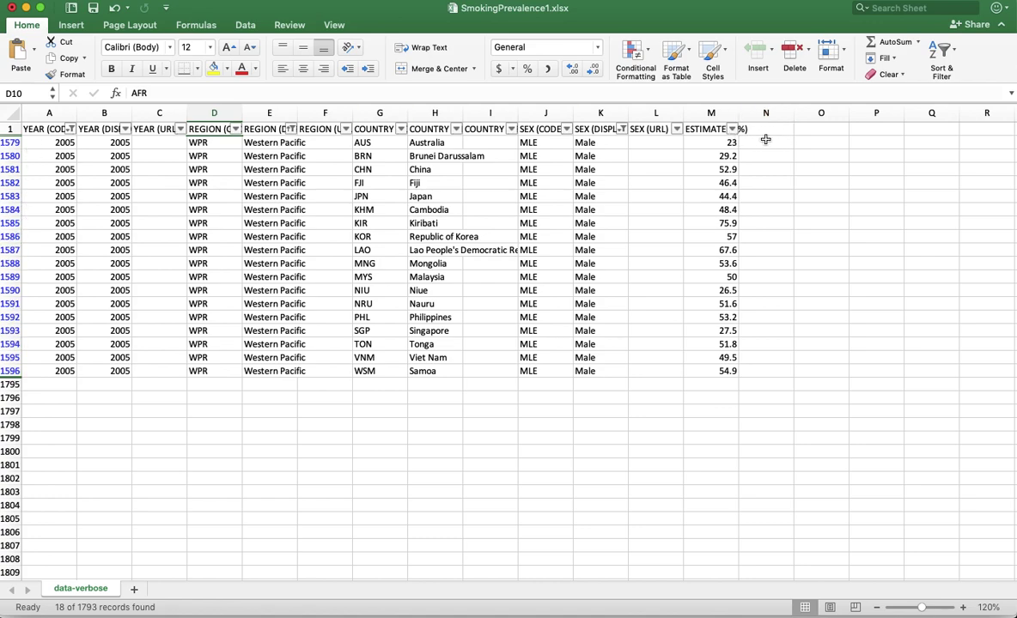
# Enter =AVERAGE(M1579:M1596) in O1579 for a mean of 47.9666667, then begin =STDEV below
pyautogui.click(816, 146)
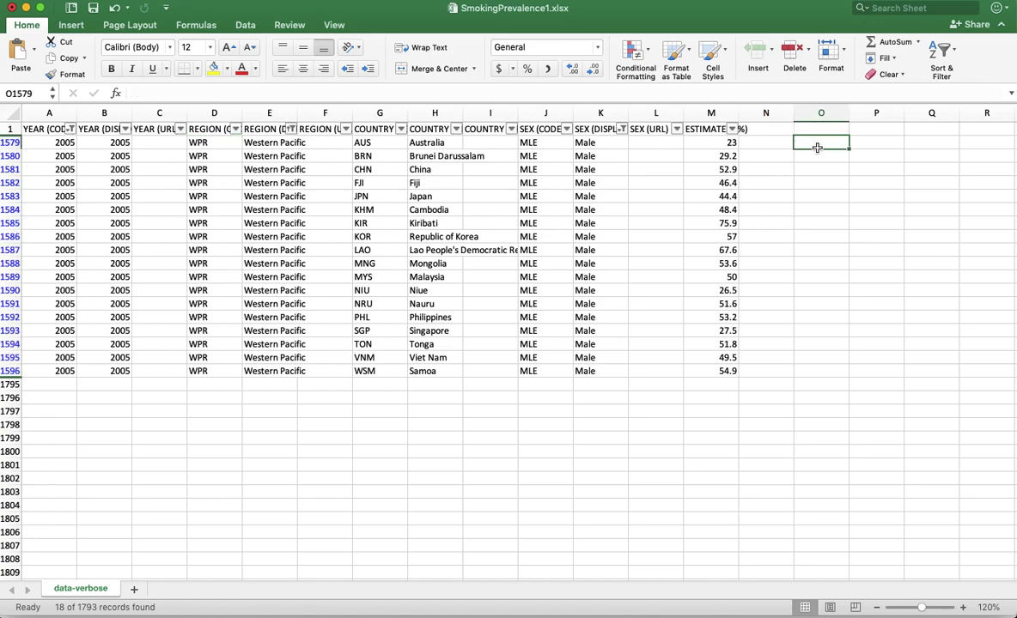
pyautogui.write('=')
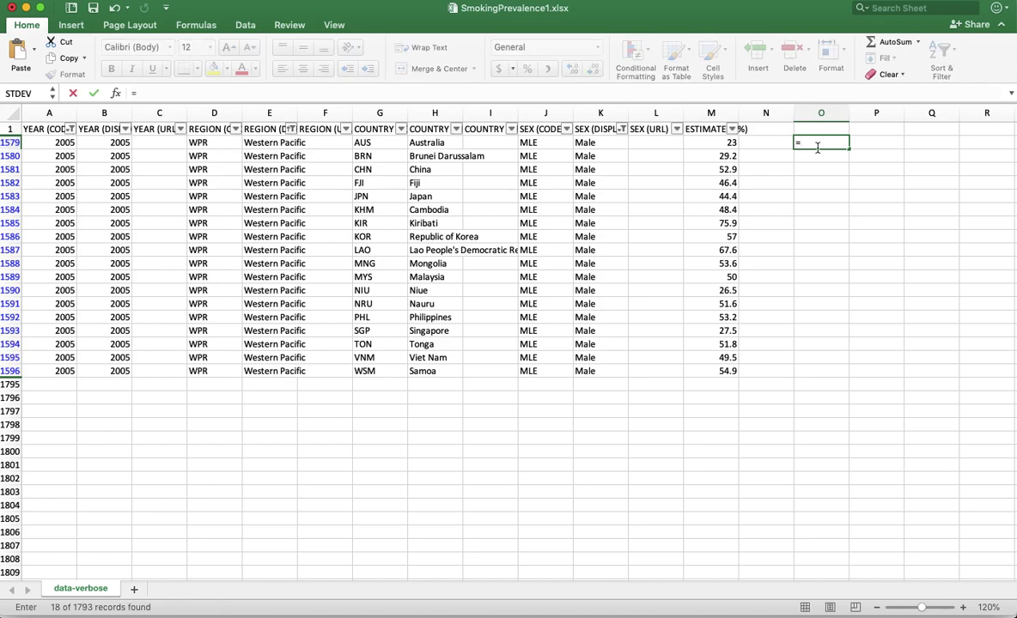
pyautogui.write('average(')
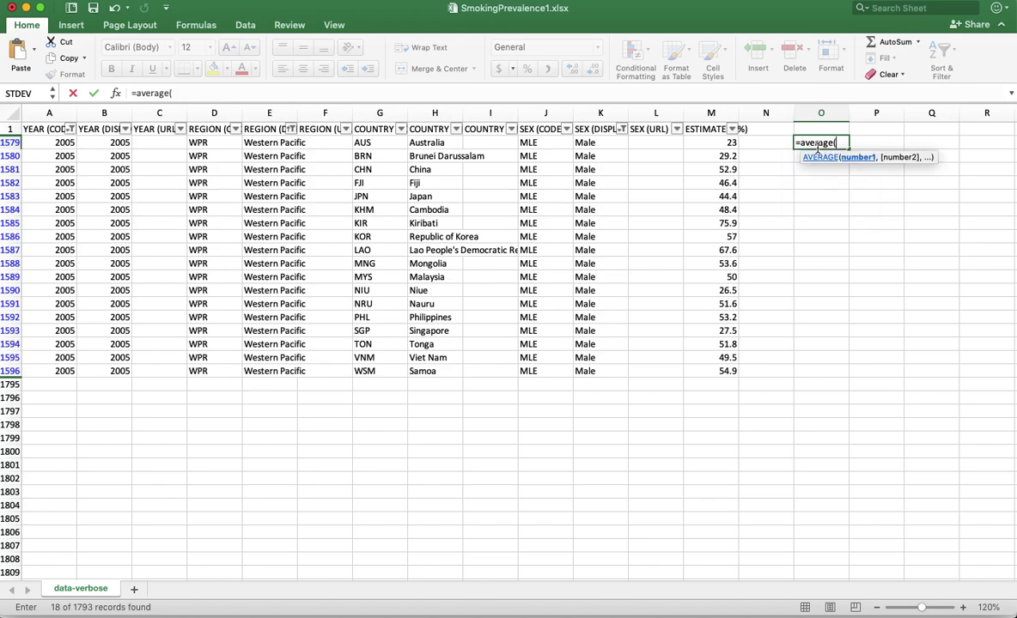
pyautogui.click(709, 141)
pyautogui.moveTo(709, 136); pyautogui.dragTo(718, 374)
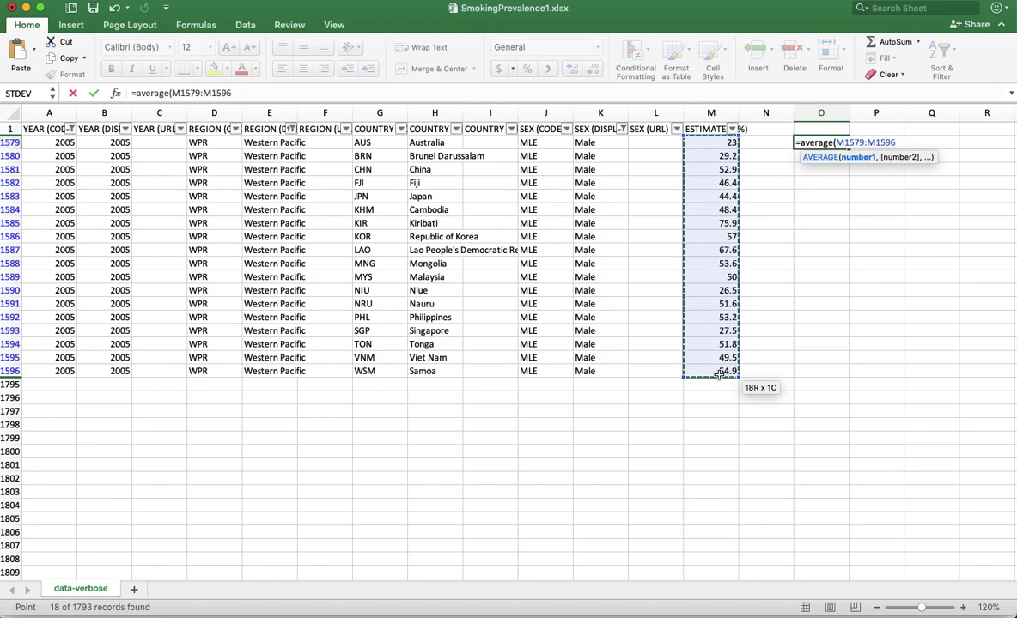
pyautogui.write(')')
pyautogui.press('Return')
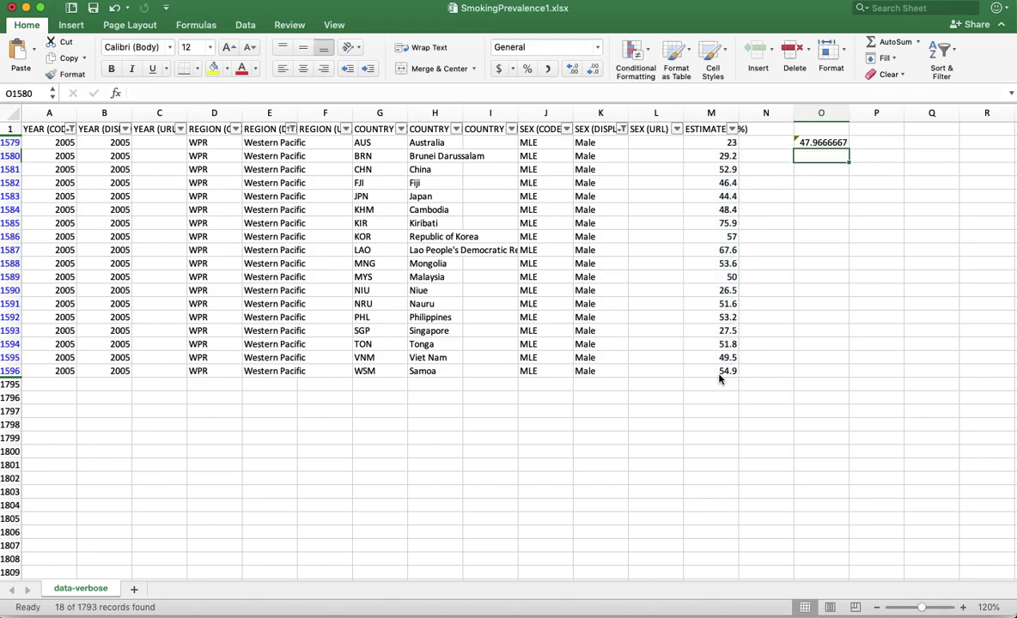
pyautogui.write('=')
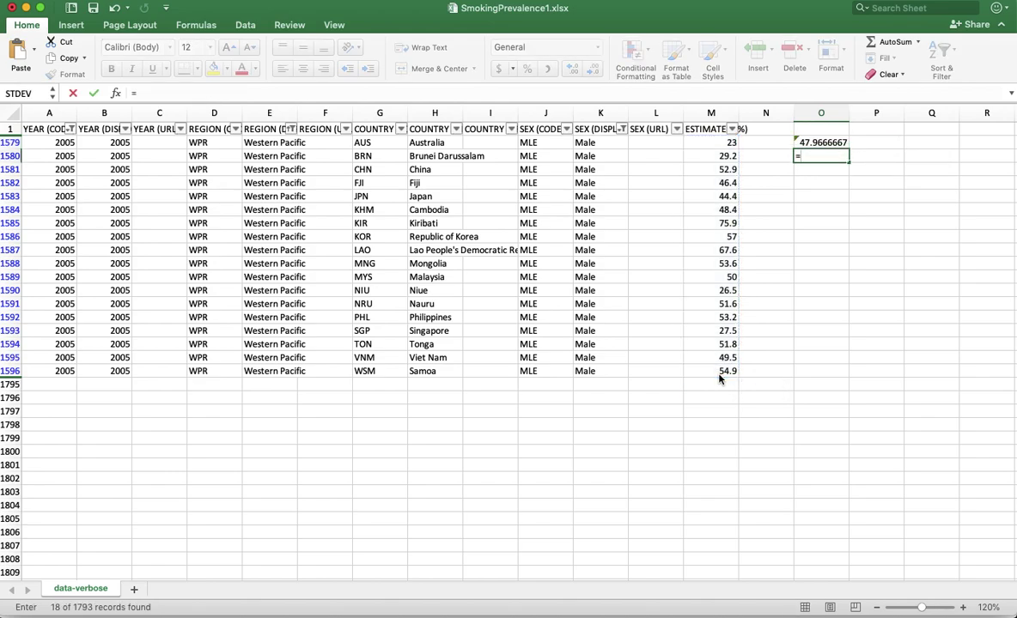
pyautogui.write('std')
# Complete =STDEV(M1579:M1596) in O1580, accepting the correction, for 13.8984553
pyautogui.press('Tab')
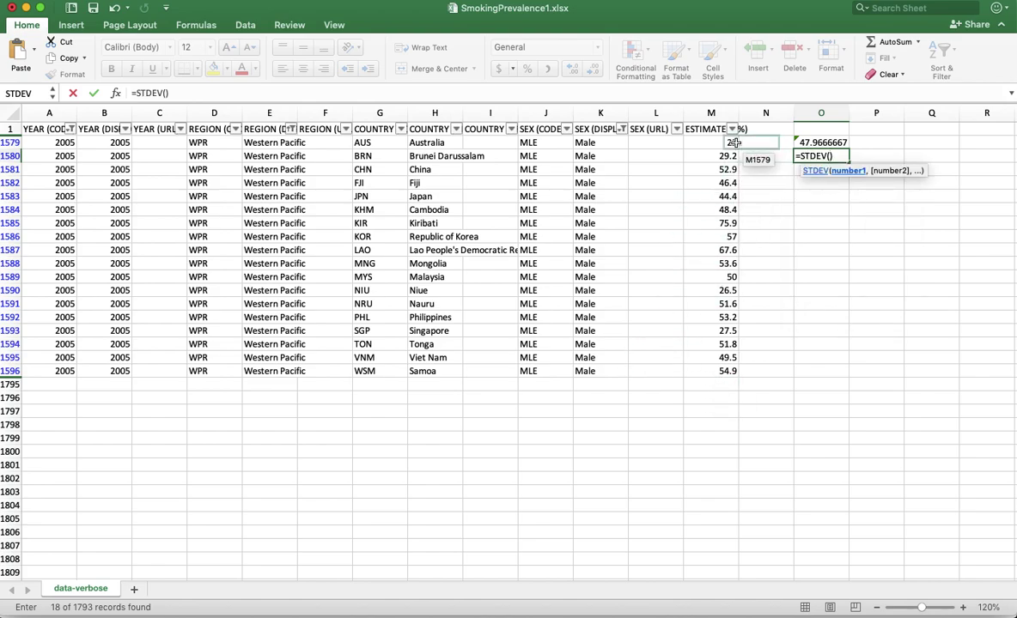
pyautogui.moveTo(713, 143); pyautogui.dragTo(709, 370)
pyautogui.write(')')
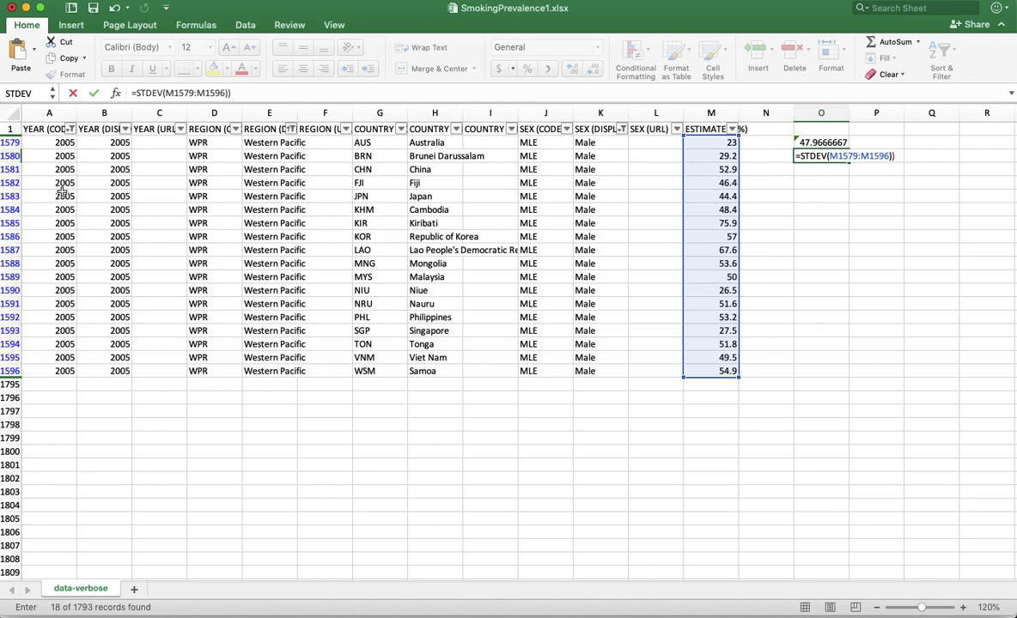
pyautogui.press('Return')
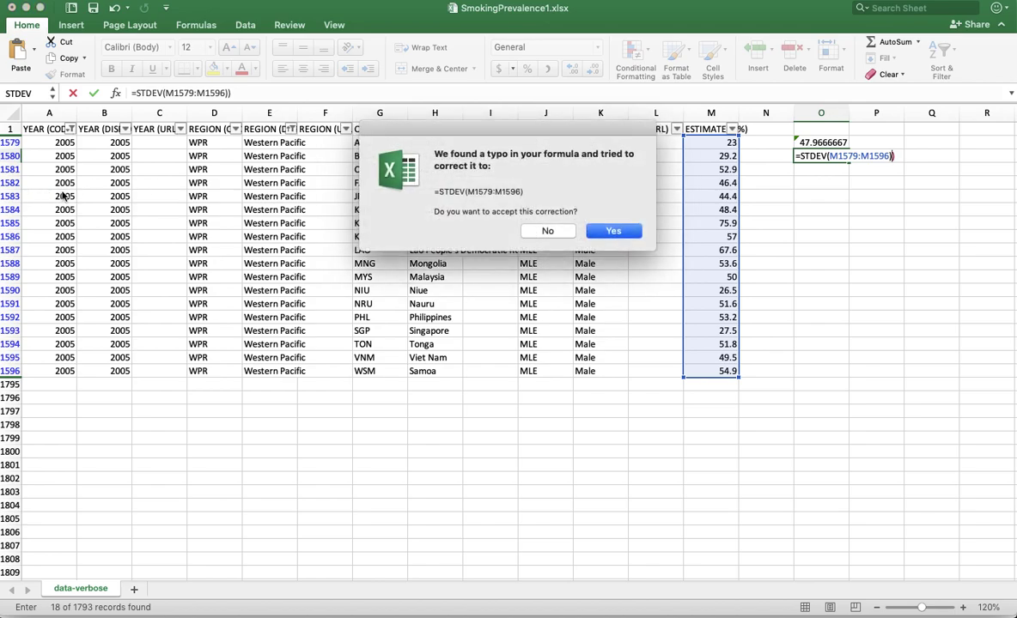
pyautogui.press('Return')
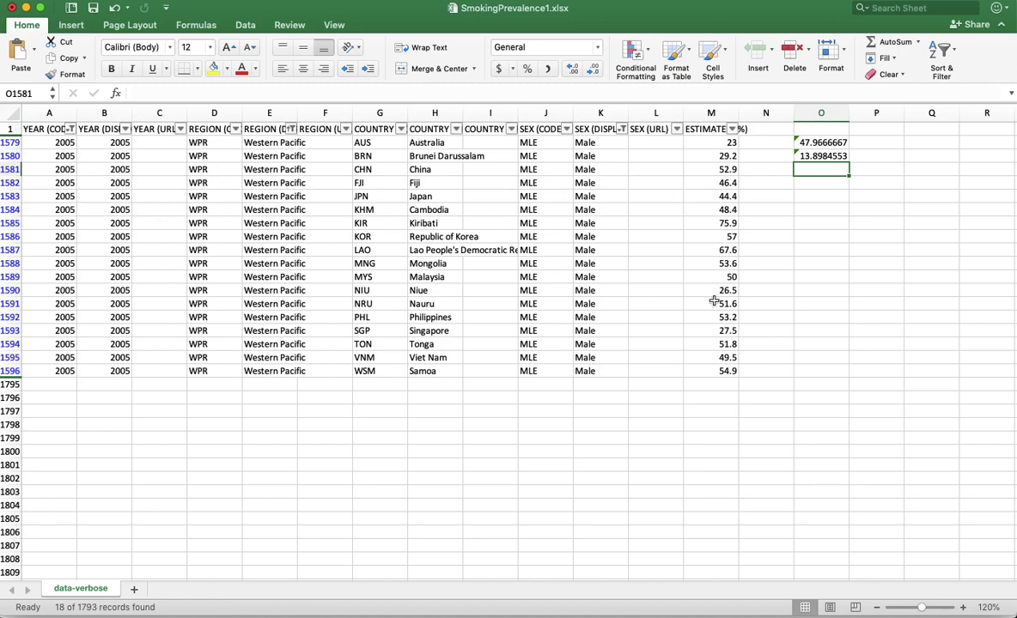
# Type the label 'mean males wester pac 2005' in P1579
pyautogui.click(870, 143)
pyautogui.write('mean')
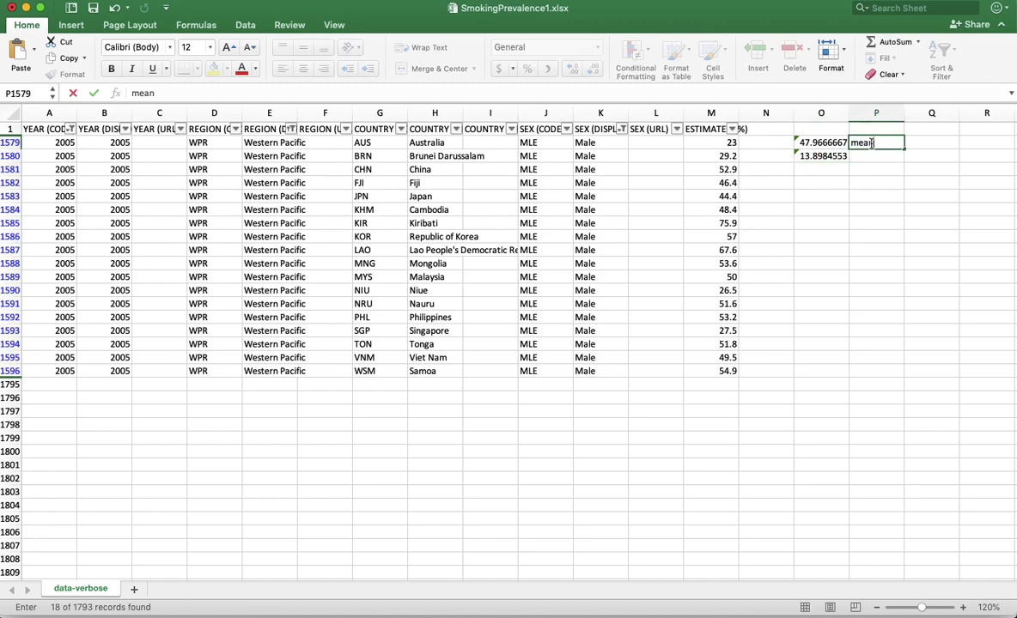
pyautogui.write(' males wester')
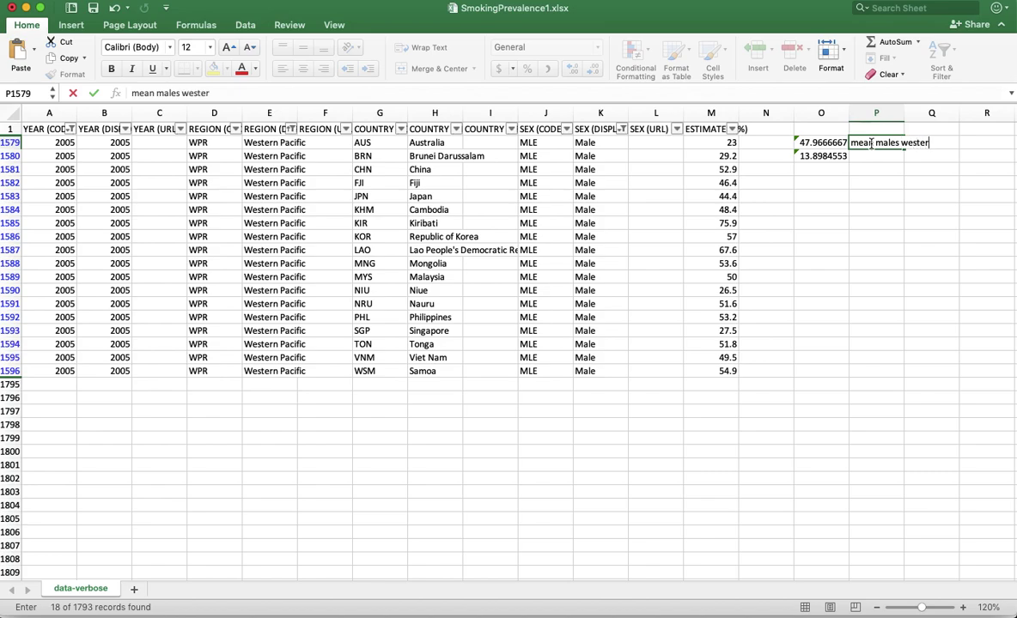
pyautogui.write(' pac 2005')
pyautogui.press('Return')
# Copy the label to P1580 and change it to 'sd males wester pac 2005'
pyautogui.click(871, 144)
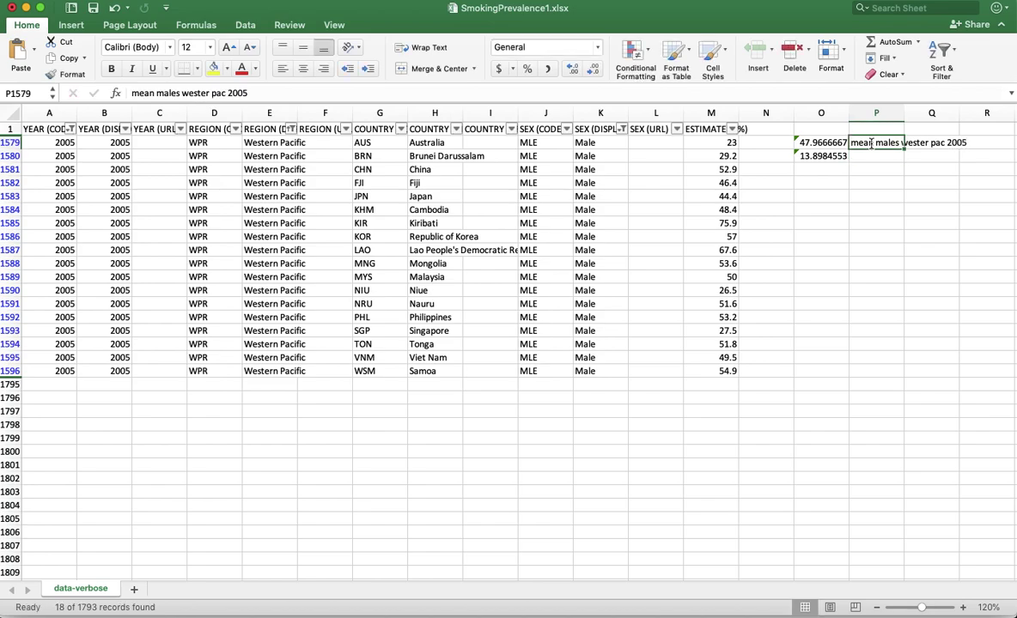
pyautogui.press('super+c')
pyautogui.click(871, 156)
pyautogui.press('super+v')
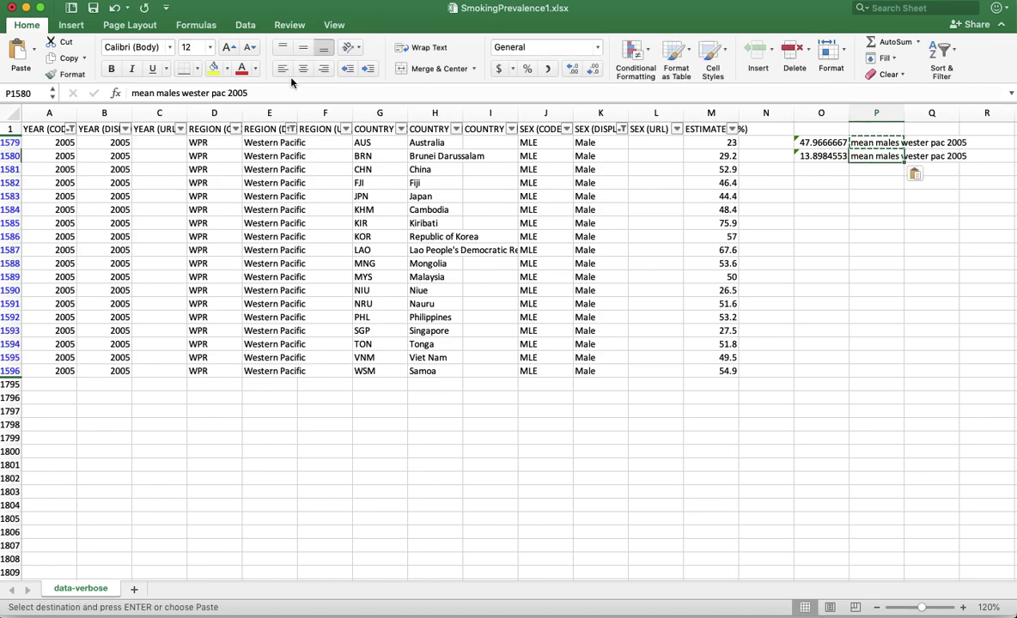
pyautogui.doubleClick(141, 93)
pyautogui.write('sd')
pyautogui.press('Return')
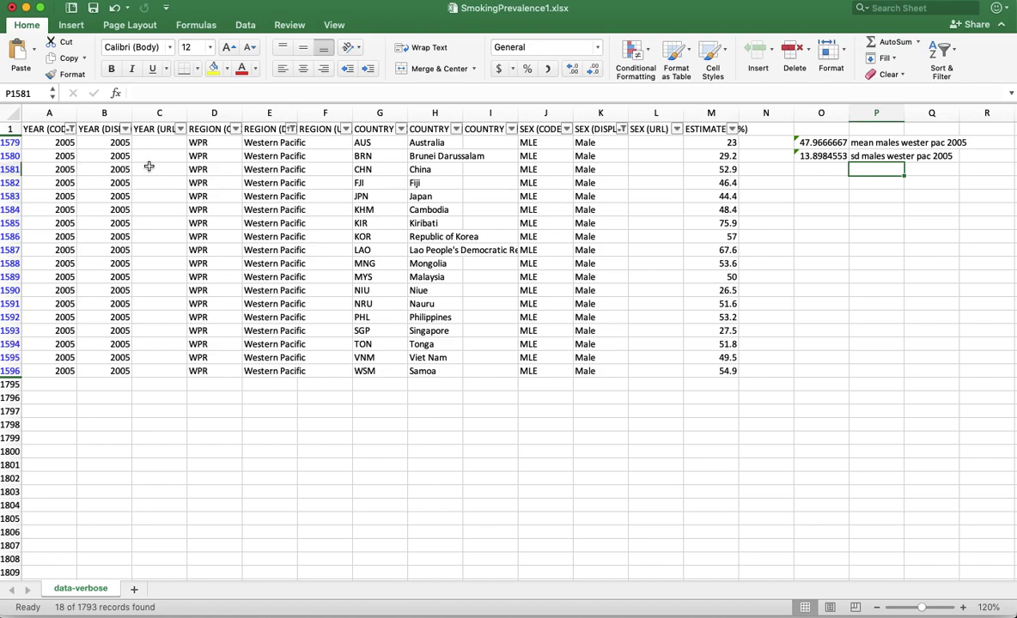
pyautogui.moveTo(815, 142); pyautogui.dragTo(813, 143)
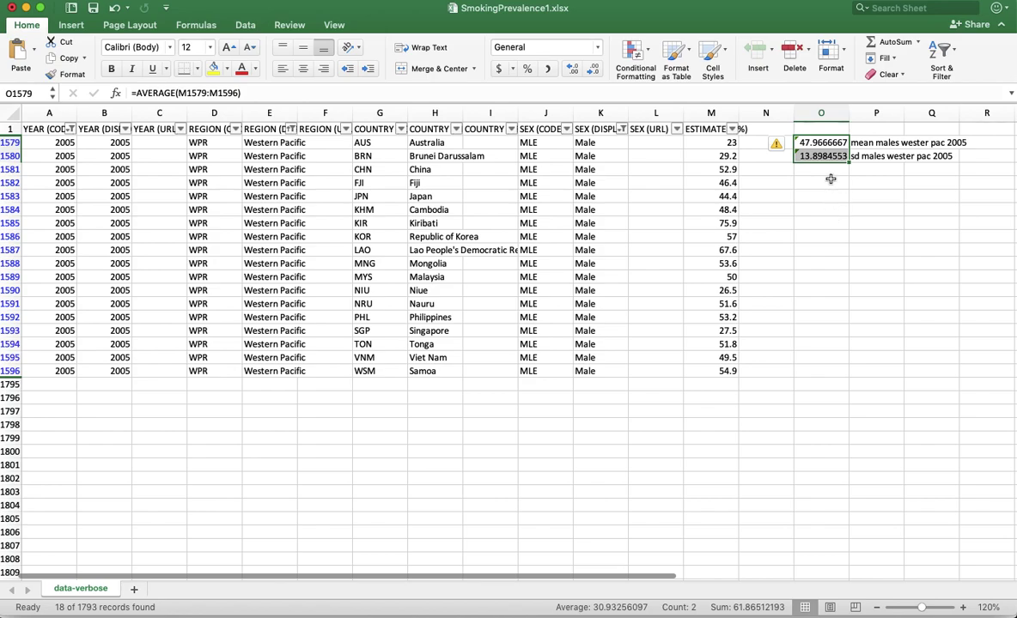
# Copy the mean, SD and their labels from O1579:P1580
pyautogui.click(831, 177)
pyautogui.click(805, 141)
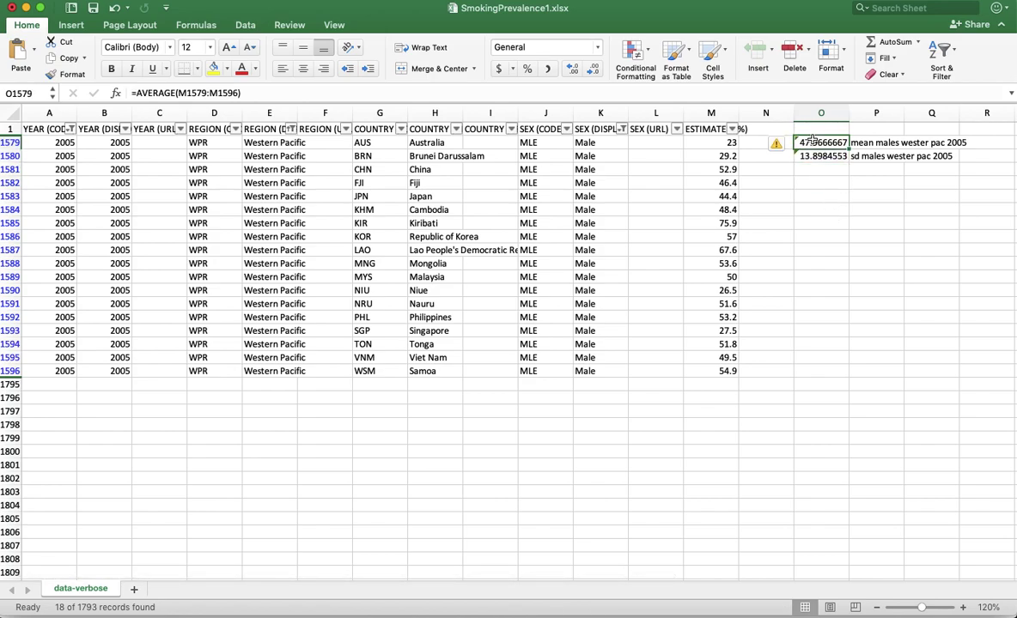
pyautogui.hotkey('shift', 'Down')
pyautogui.hotkey('shift', 'Right')
pyautogui.press('super+c')
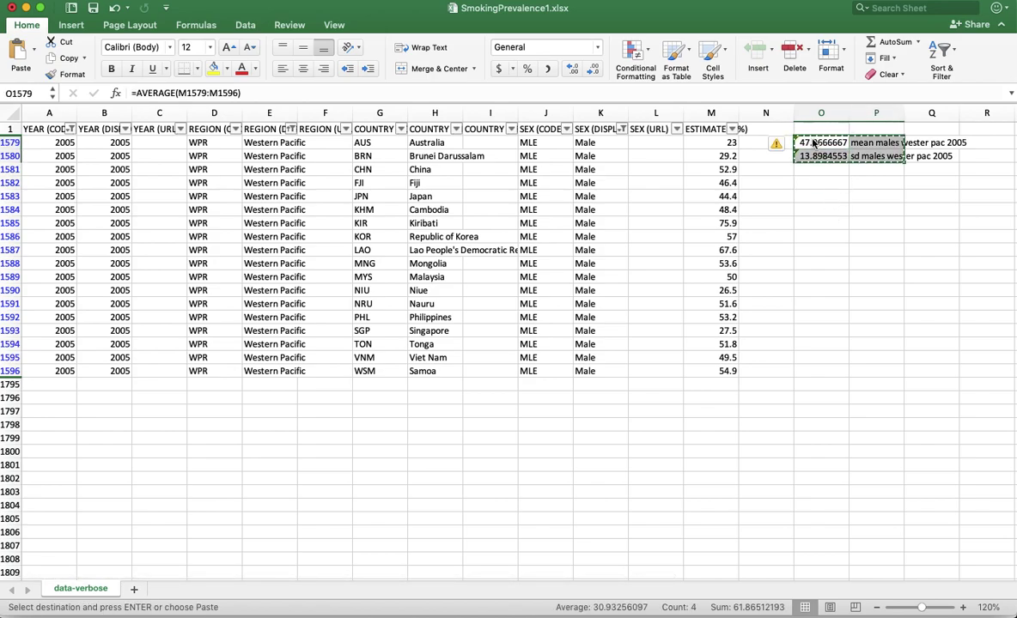
# On a new Sheet1, put 'Summary' in A1, paste the results below, and return to data-verbose
pyautogui.click(133, 587)
pyautogui.write('Summary')
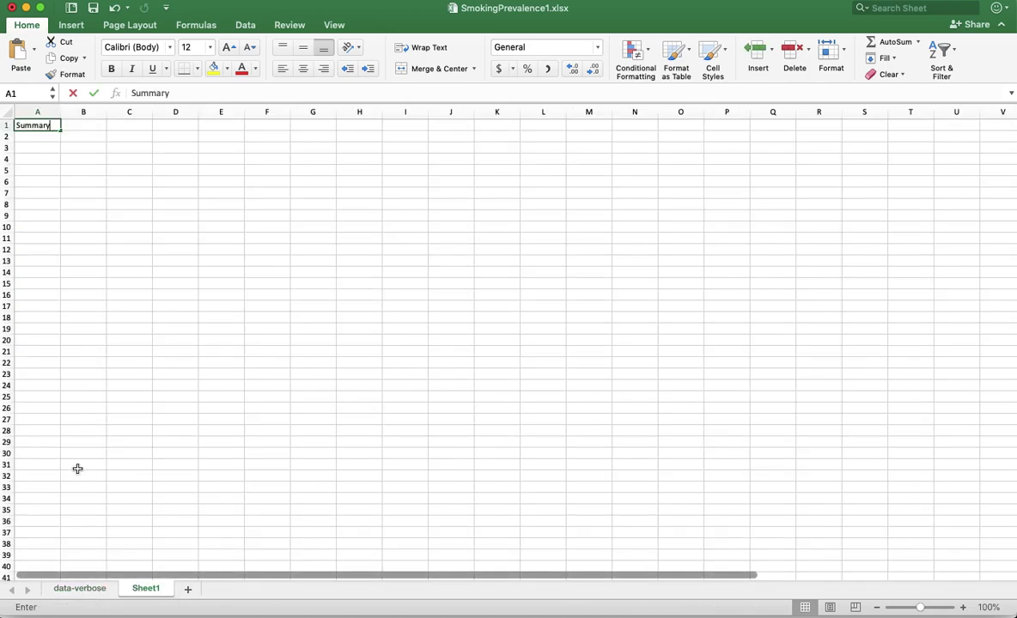
pyautogui.press('Return')
pyautogui.press('super+v')
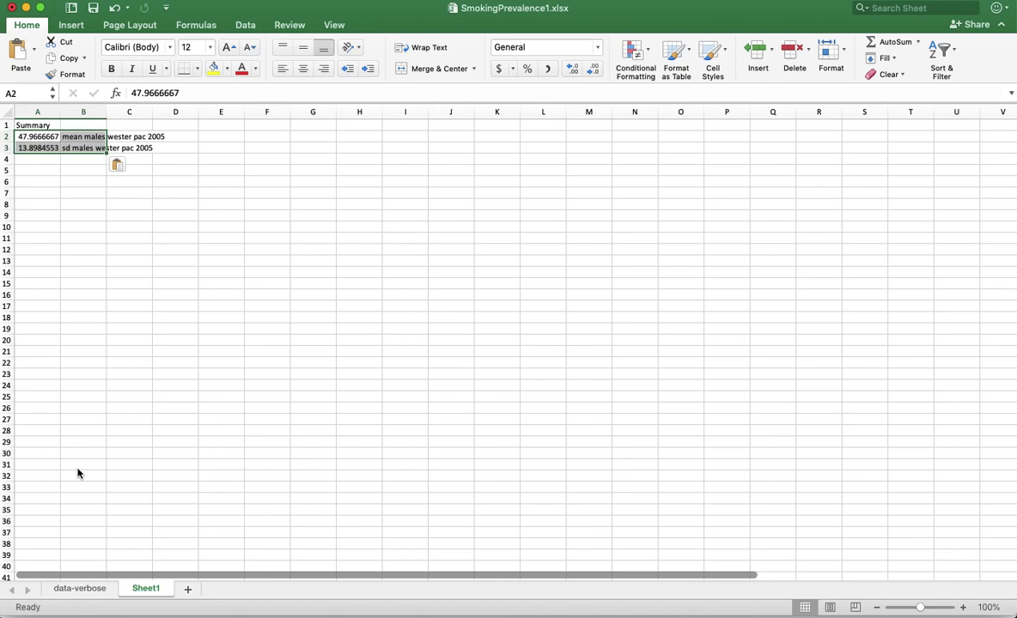
pyautogui.click(43, 205)
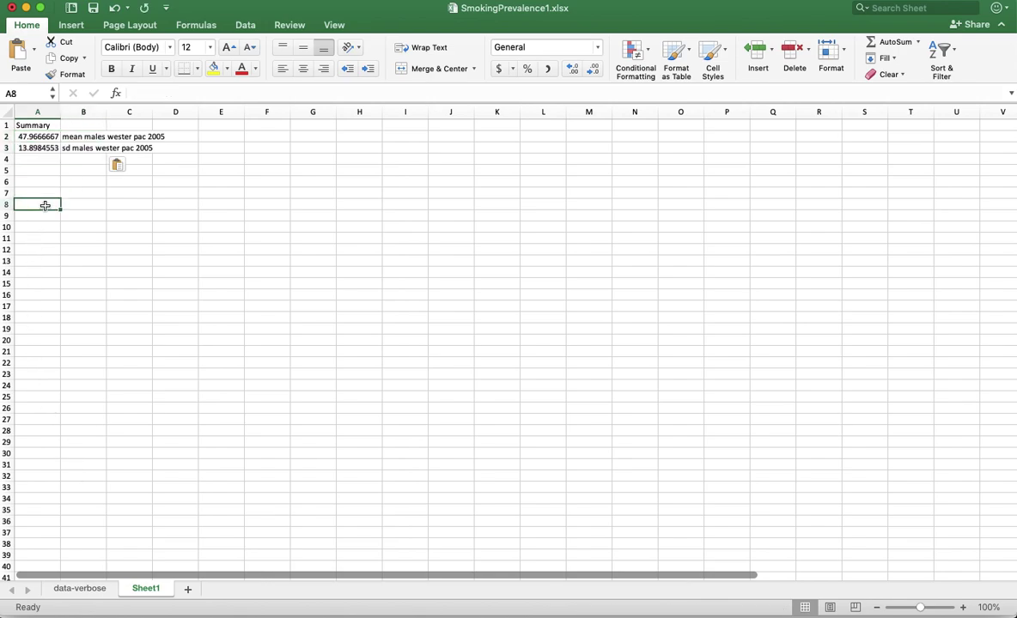
pyautogui.click(79, 589)
# Clear the 2005 filter on YEAR (CODE)
pyautogui.click(250, 259)
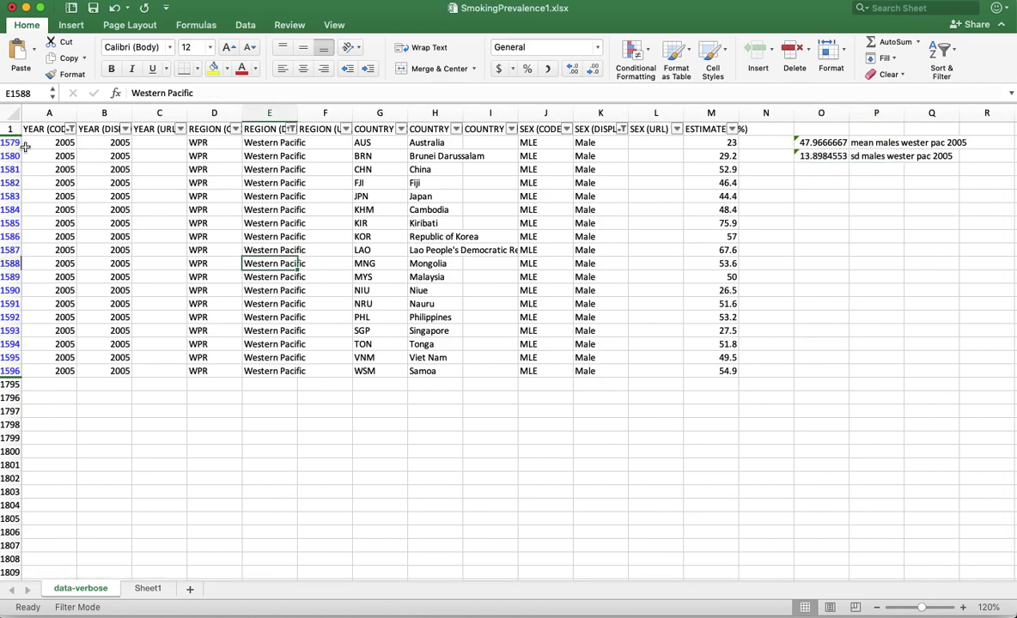
pyautogui.click(71, 131)
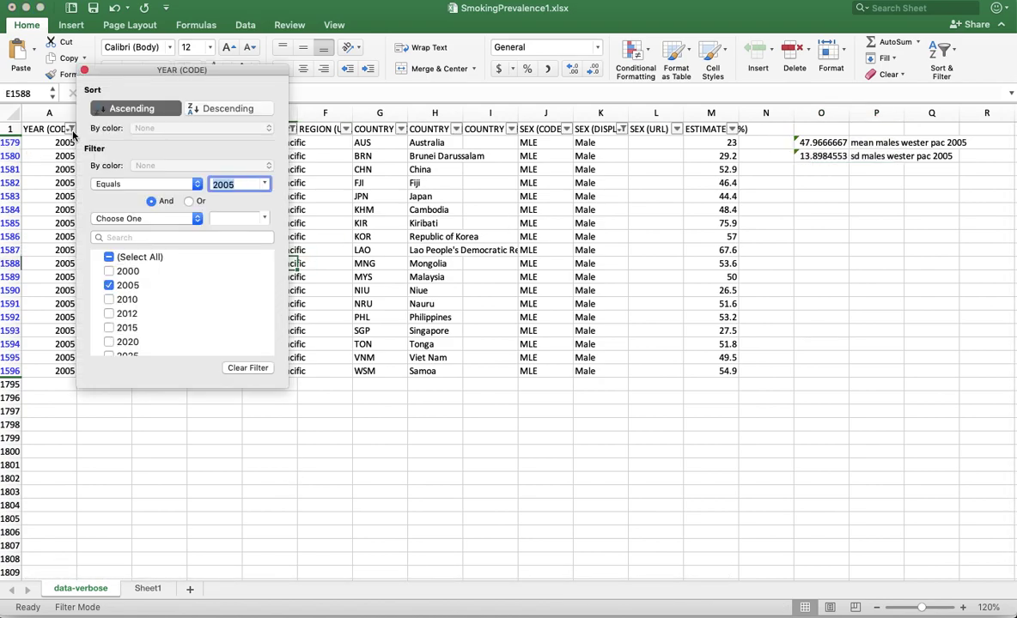
pyautogui.click(108, 257)
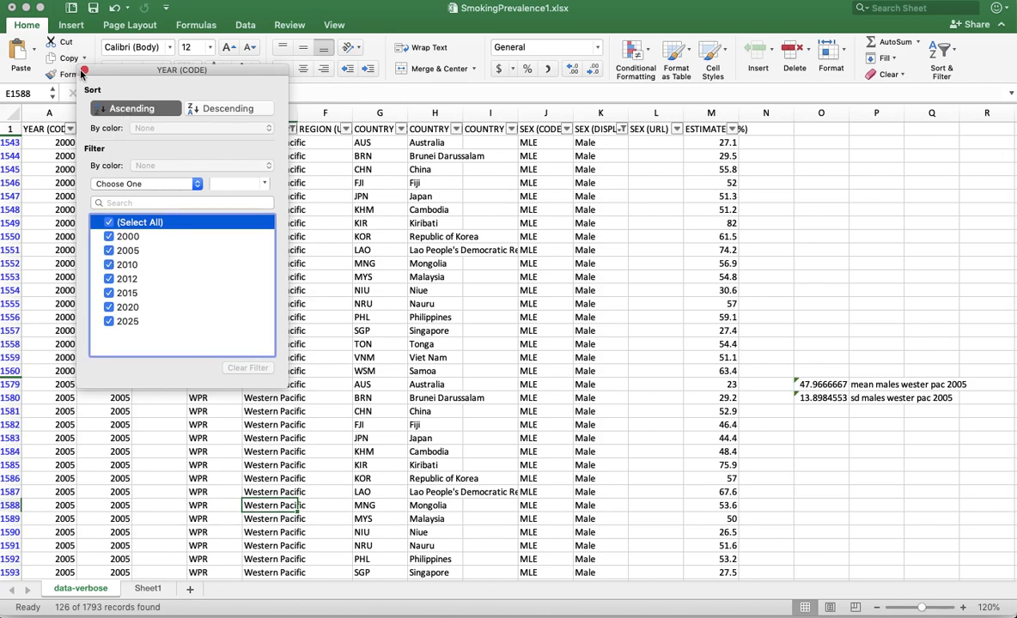
pyautogui.click(84, 71)
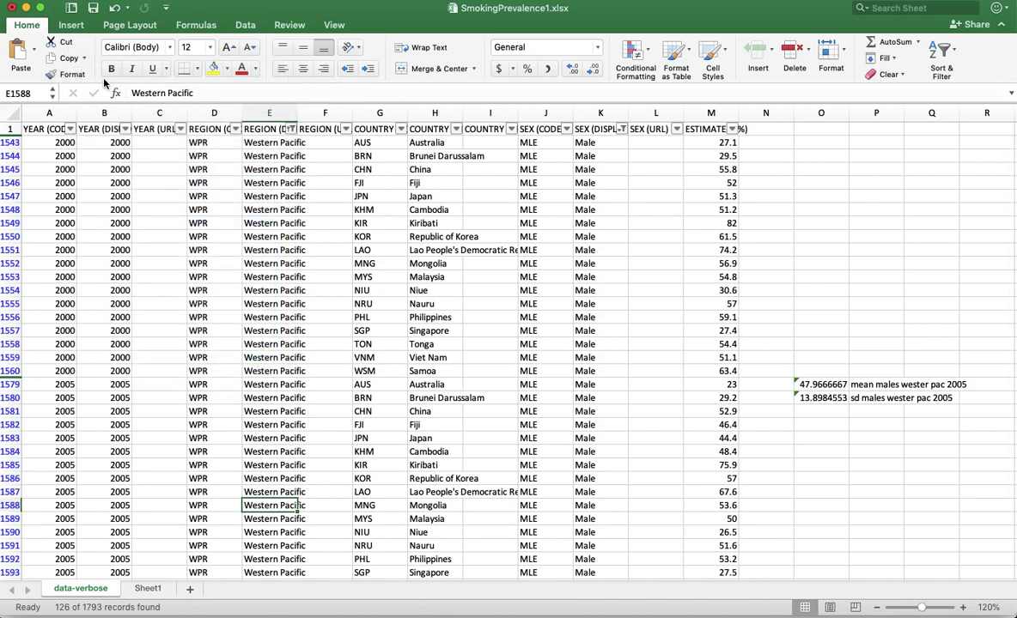
# Clear the Western Pacific filter on REGION (DISPLAY) and recheck it
pyautogui.click(290, 129)
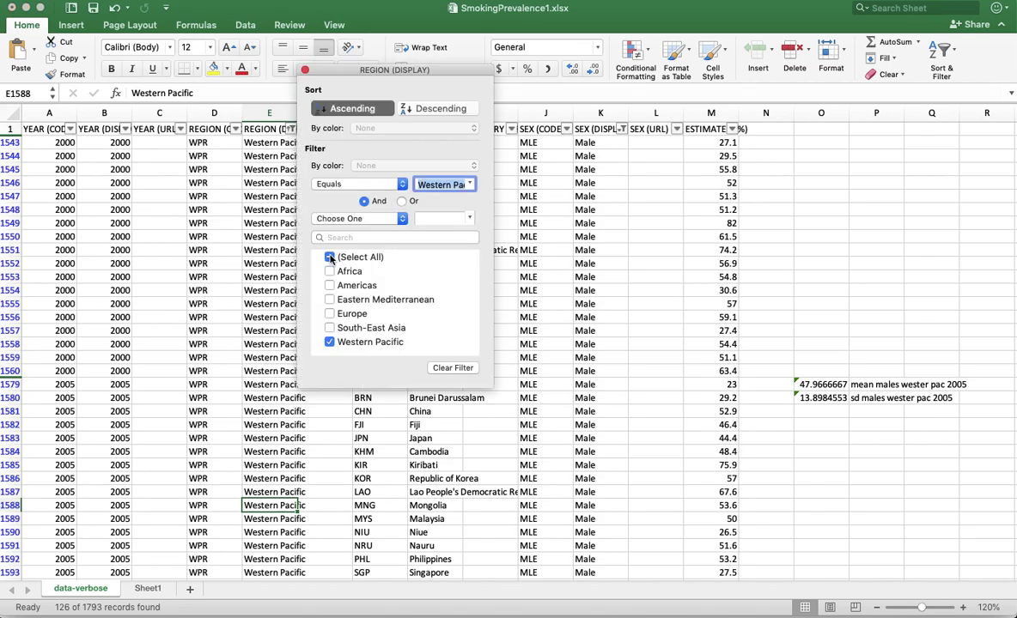
pyautogui.click(330, 223)
pyautogui.click(305, 69)
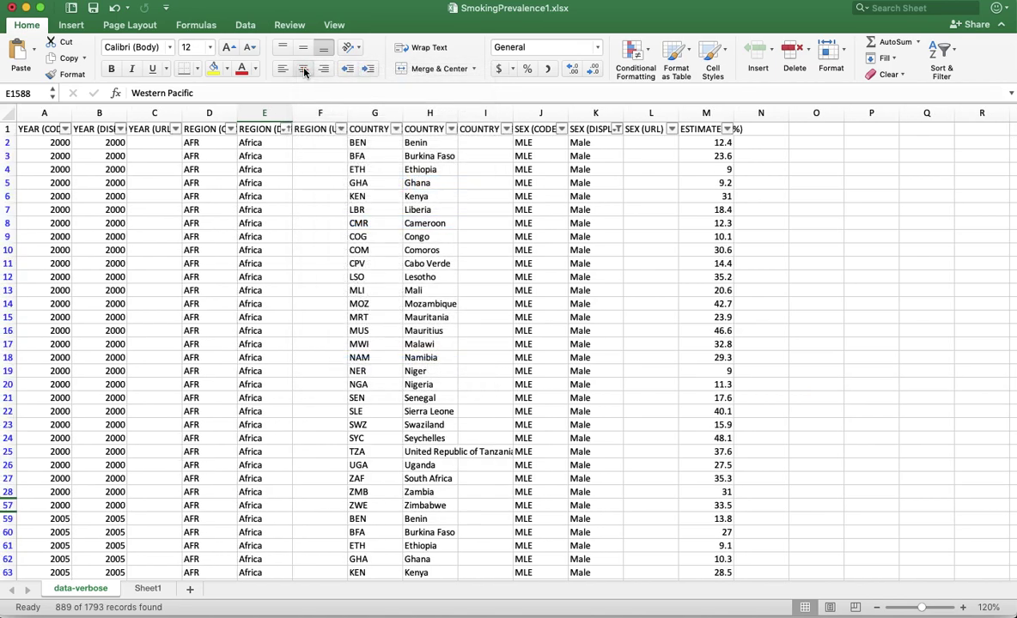
pyautogui.click(287, 130)
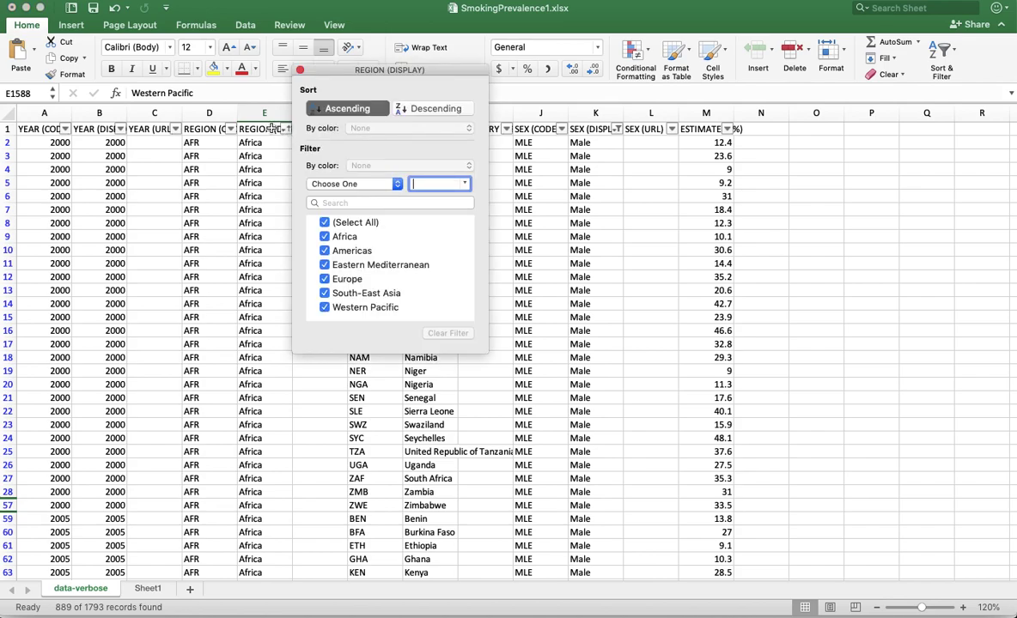
pyautogui.click(251, 119)
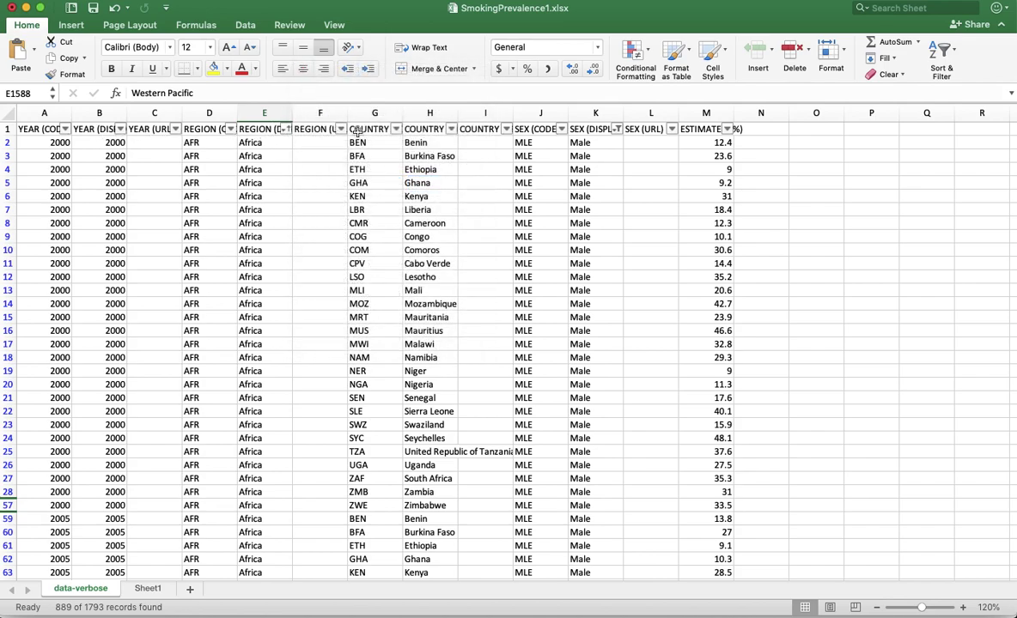
# Clear the Male filter on SEX (DISPLAY) so Female rows show again
pyautogui.click(616, 130)
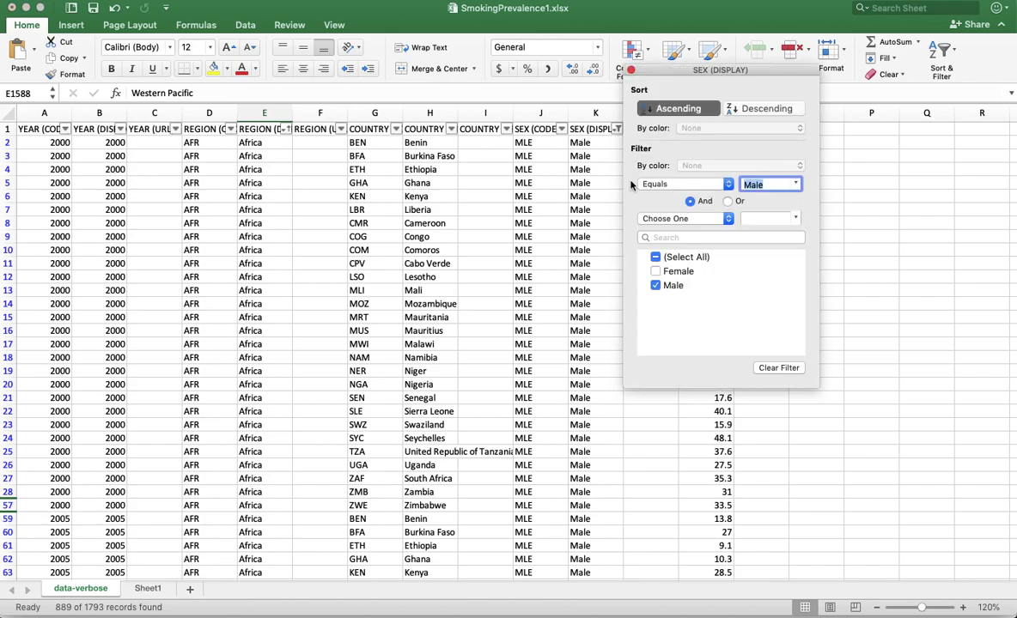
pyautogui.click(656, 257)
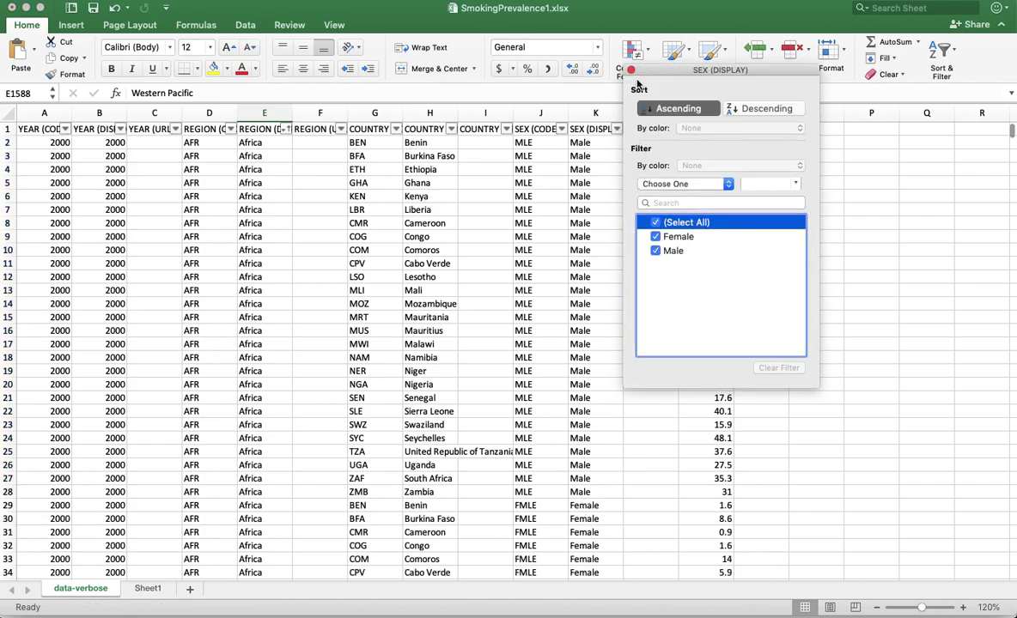
pyautogui.click(573, 155)
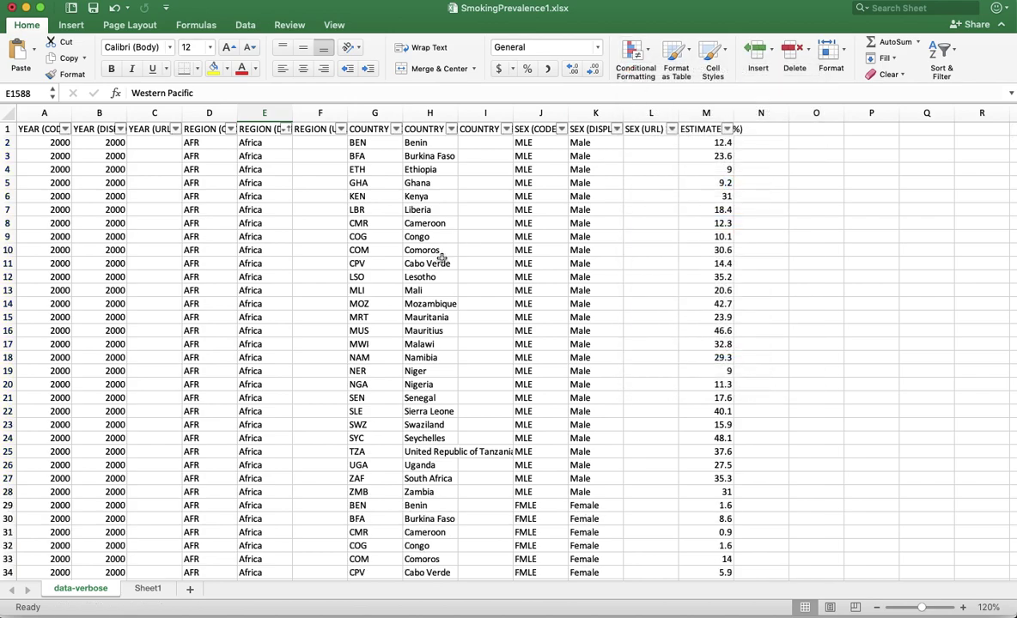